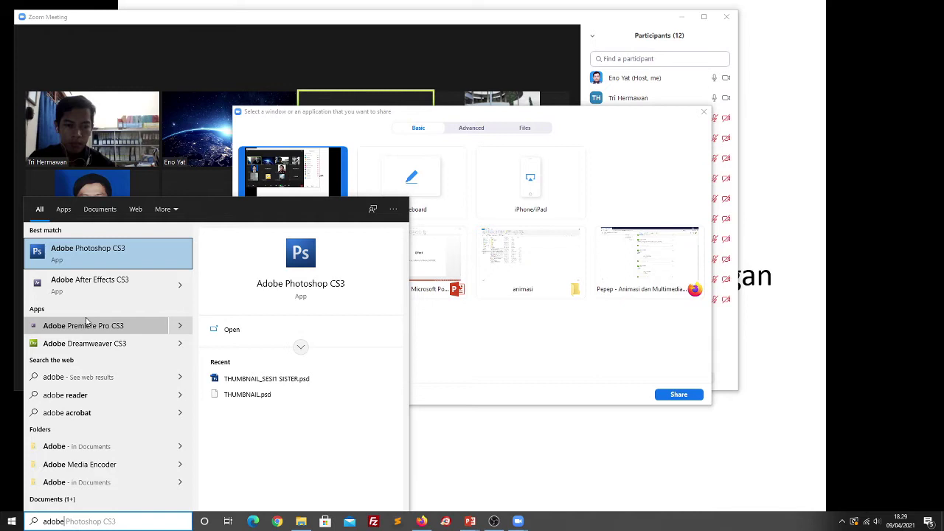
- Launch Adobe After Effects CS3 and share the entire screen in the Zoom meeting
{"action": "left_click", "coordinate": [319, 276]}
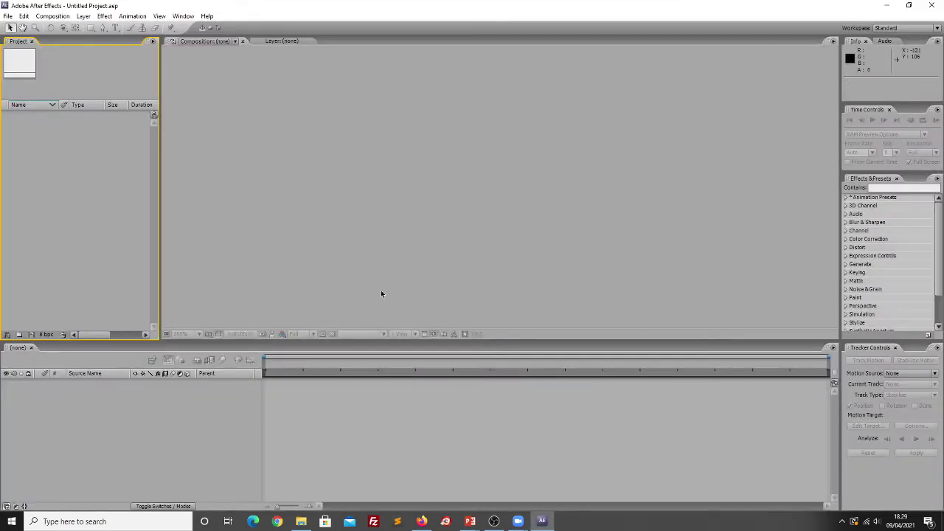
{"action": "mouse_move", "coordinate": [518, 521]}
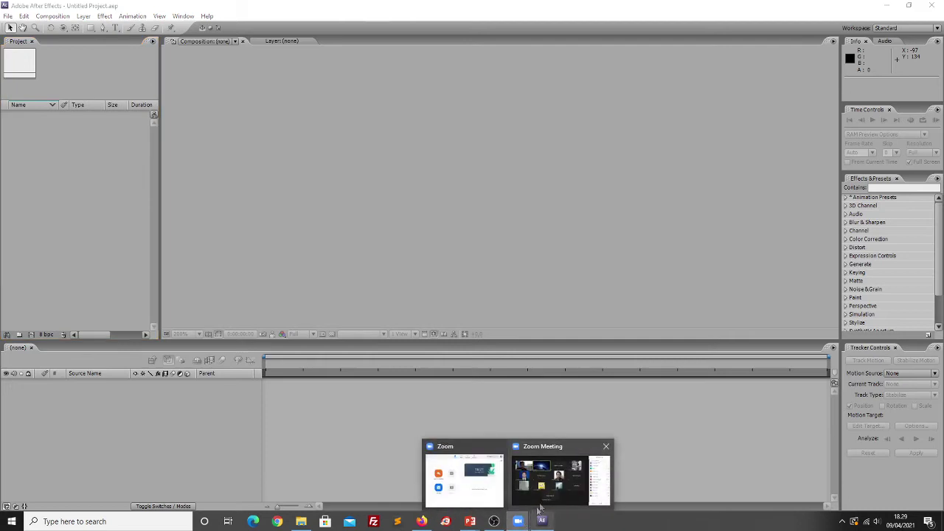
{"action": "mouse_move", "coordinate": [539, 505]}
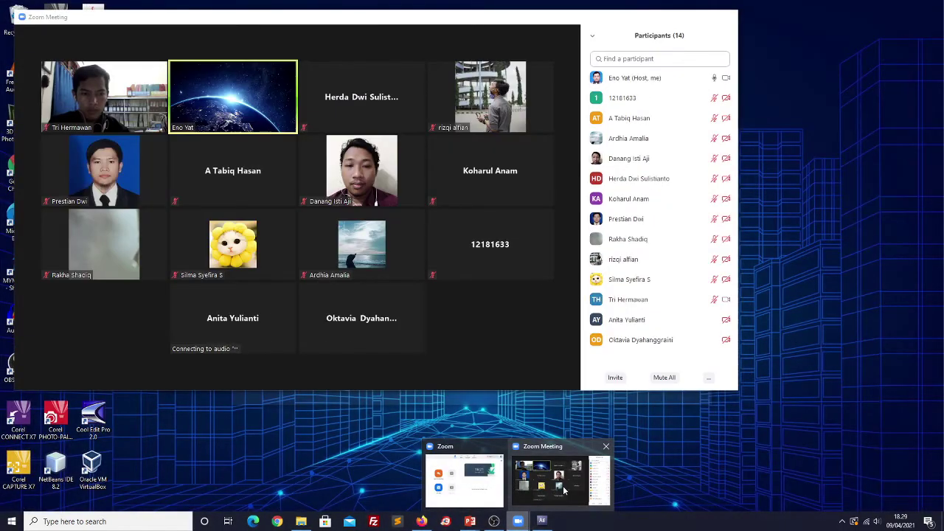
{"action": "left_click", "coordinate": [562, 489]}
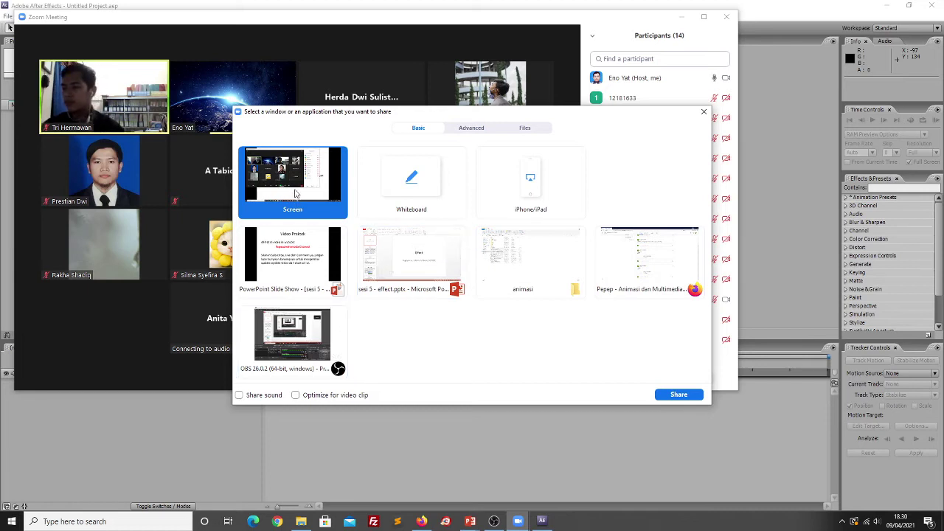
{"action": "left_click", "coordinate": [679, 394]}
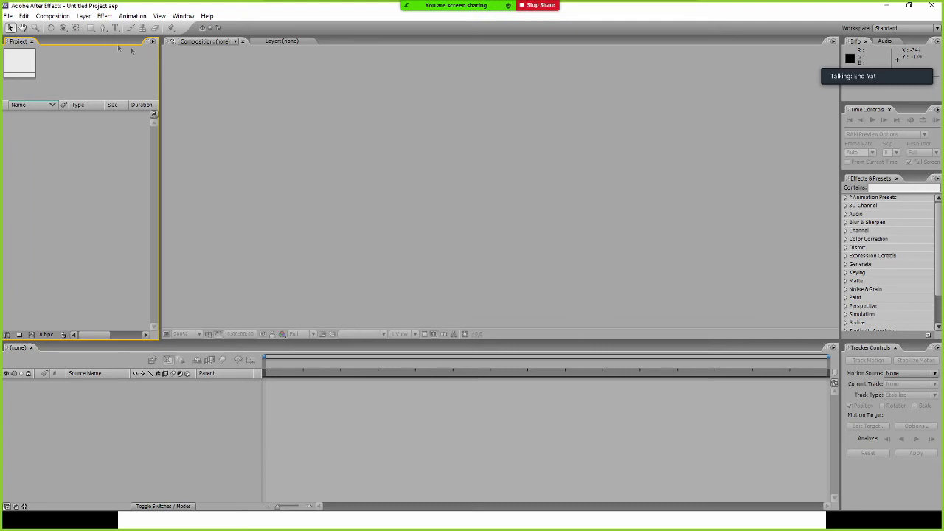
- Create a new 320 x 240 composition lasting 5 seconds at 30 frames per second
{"action": "left_click", "coordinate": [53, 15]}
{"action": "left_click", "coordinate": [59, 27]}
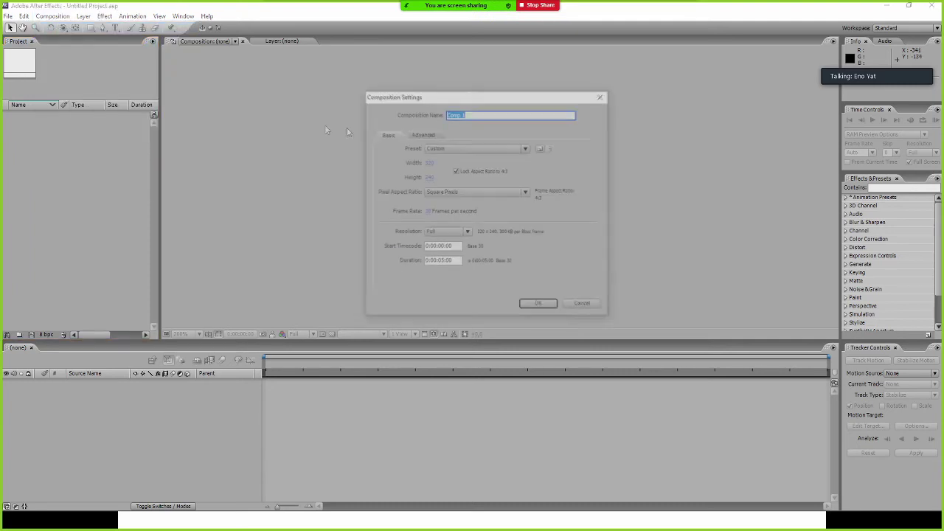
{"action": "left_click", "coordinate": [541, 305]}
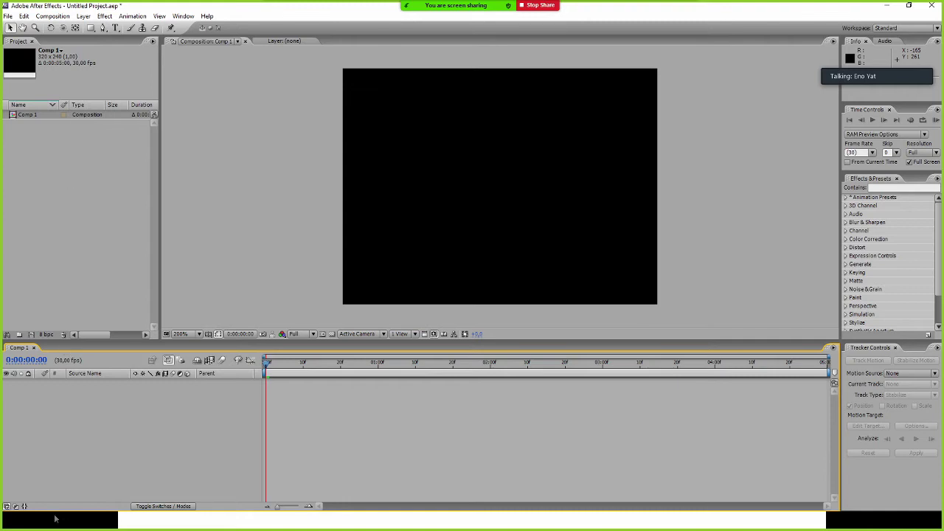
- Switch to the PowerPoint slide show, end it and close the presentation
{"action": "key", "text": "alt+Tab"}
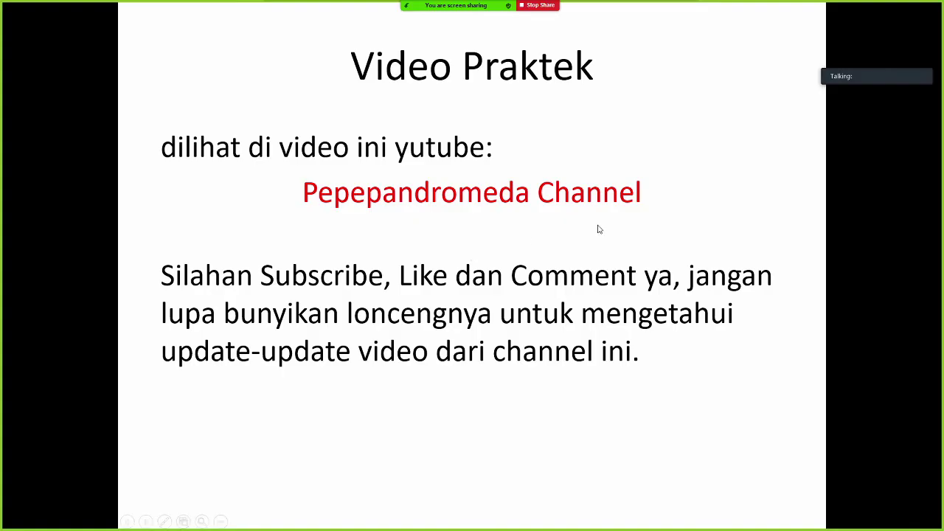
{"action": "key", "text": "Escape"}
{"action": "left_click", "coordinate": [931, 9]}
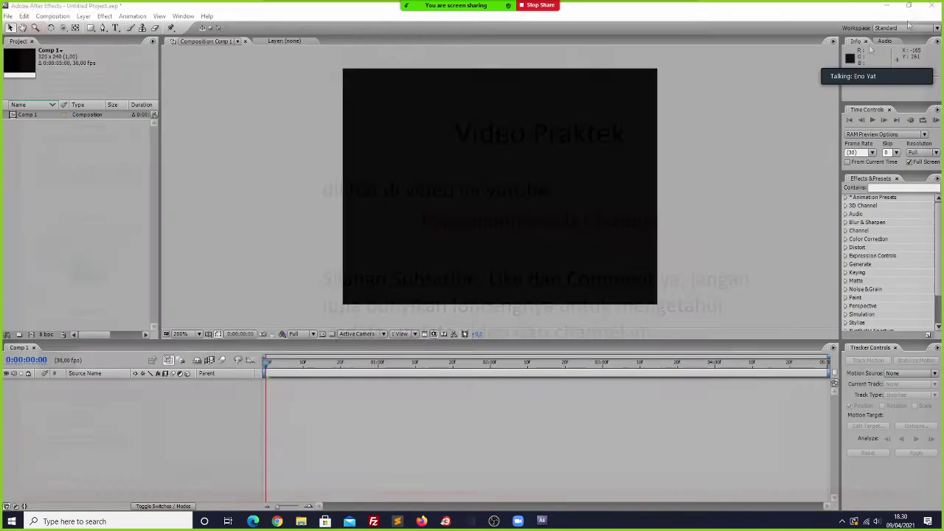
- Switch to File Explorer and look through the sesi5 folder inside animasi
{"action": "left_click", "coordinate": [301, 521]}
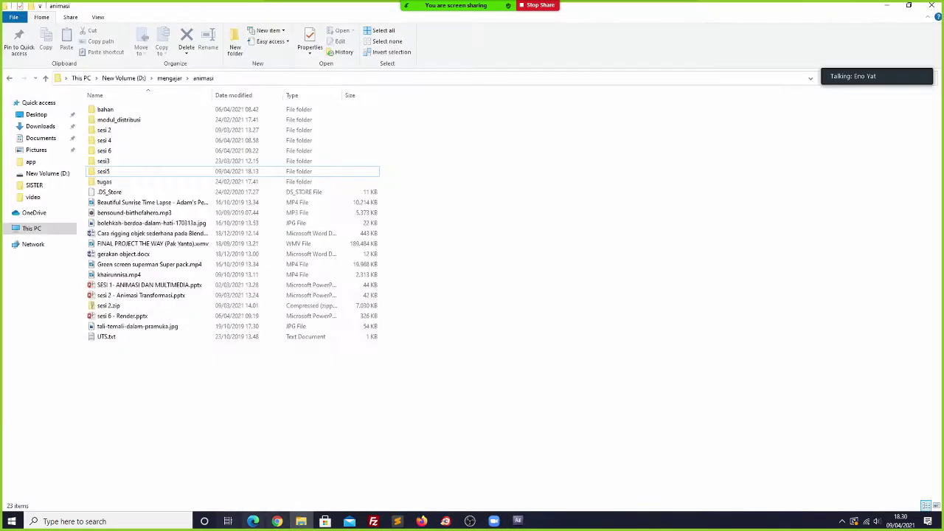
{"action": "left_click", "coordinate": [104, 174]}
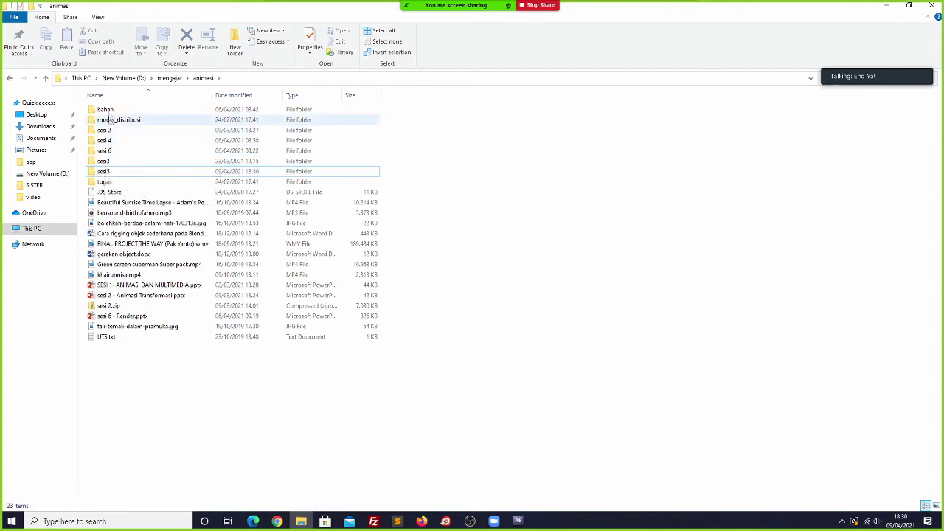
{"action": "left_click", "coordinate": [108, 172]}
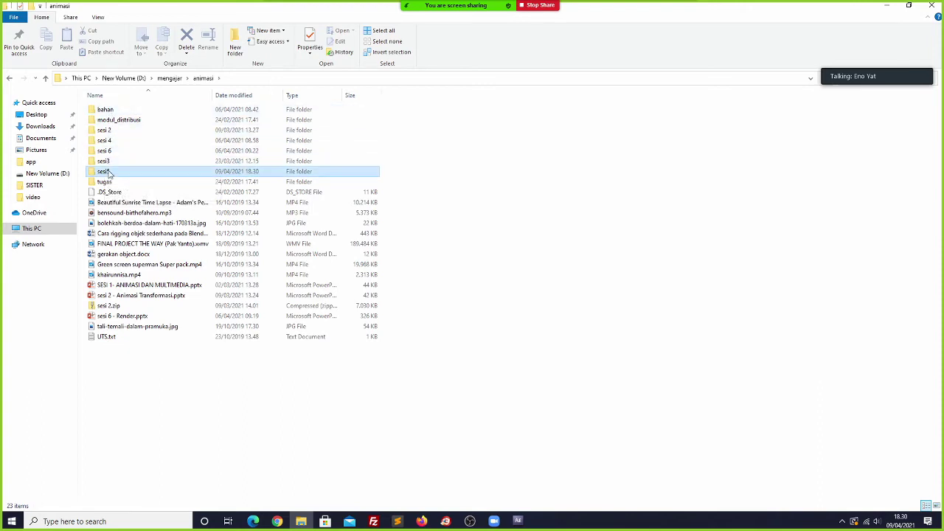
{"action": "double_click", "coordinate": [108, 172]}
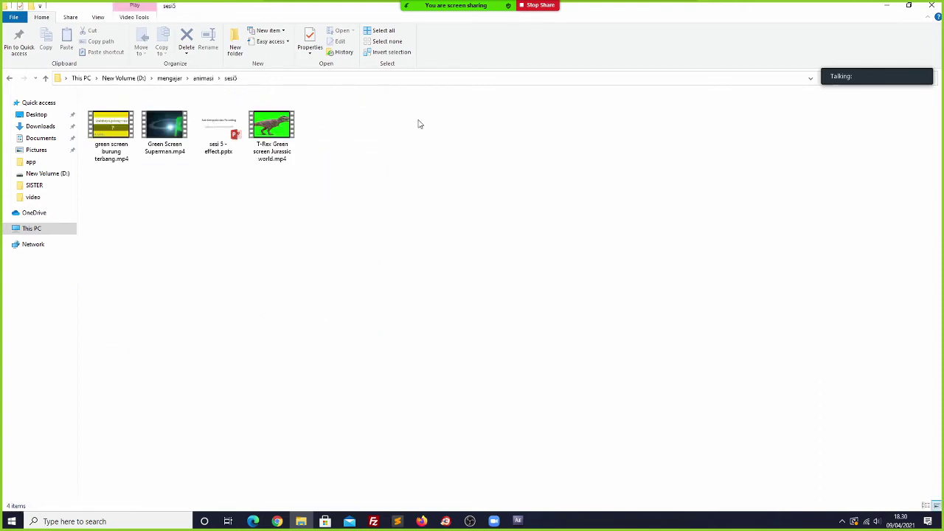
- Open the bahan folder inside mengajar > animasi and shrink its window so the After Effects project stays reachable
{"action": "left_click", "coordinate": [203, 78]}
{"action": "double_click", "coordinate": [169, 140]}
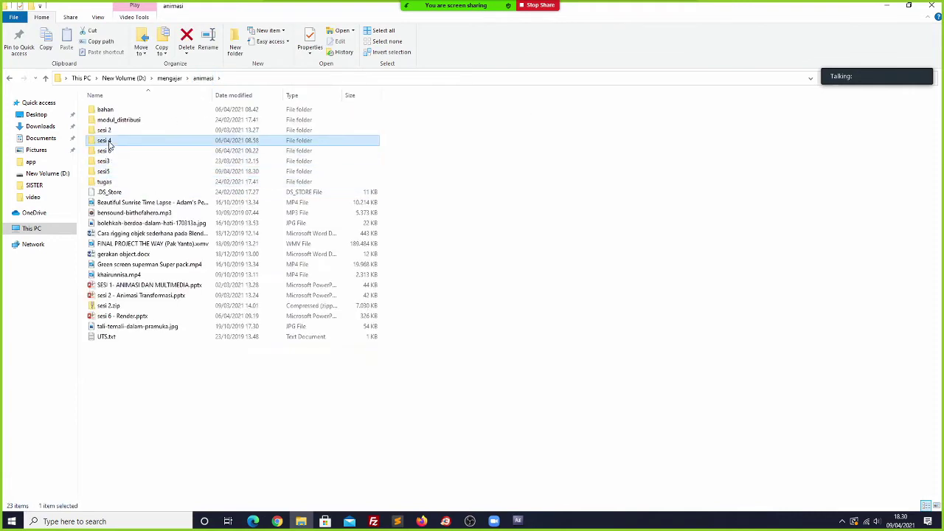
{"action": "left_click", "coordinate": [170, 78]}
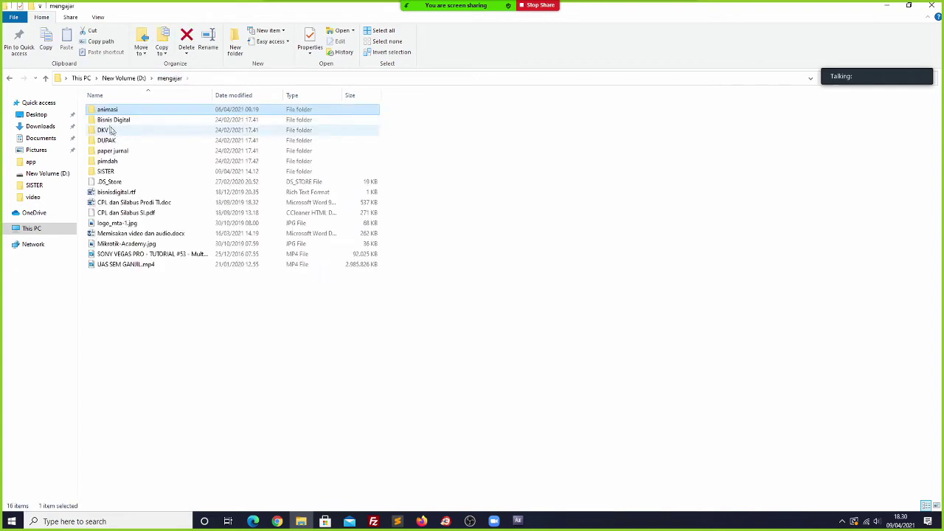
{"action": "double_click", "coordinate": [111, 112]}
{"action": "double_click", "coordinate": [110, 112]}
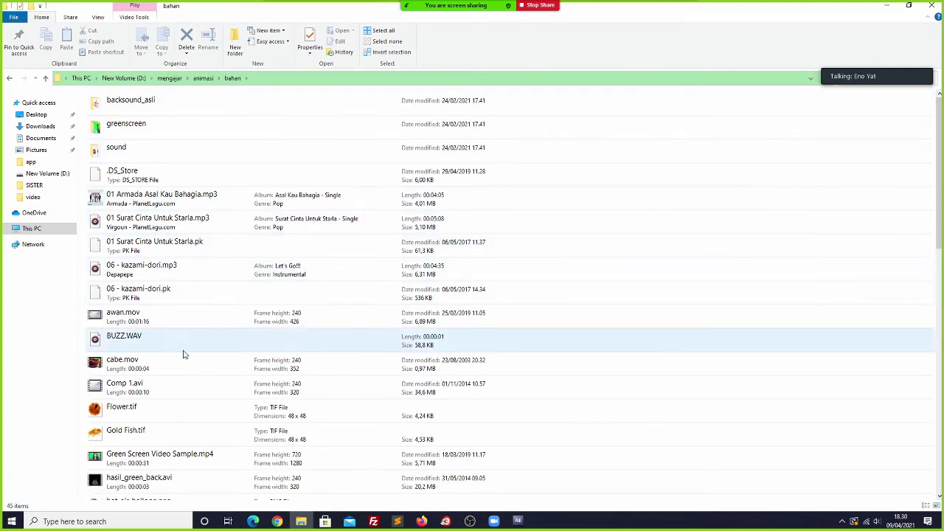
{"action": "left_click", "coordinate": [909, 5]}
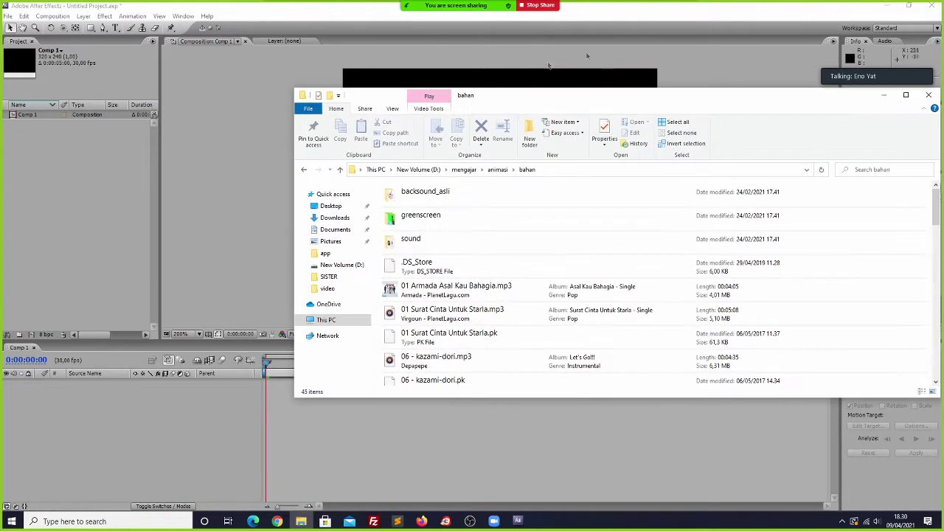
- Import malam.mov from the bahan folder into the After Effects project and place it in the Comp 1 composition
{"action": "scroll", "coordinate": [487, 267], "scroll_direction": "down", "scroll_amount": 3}
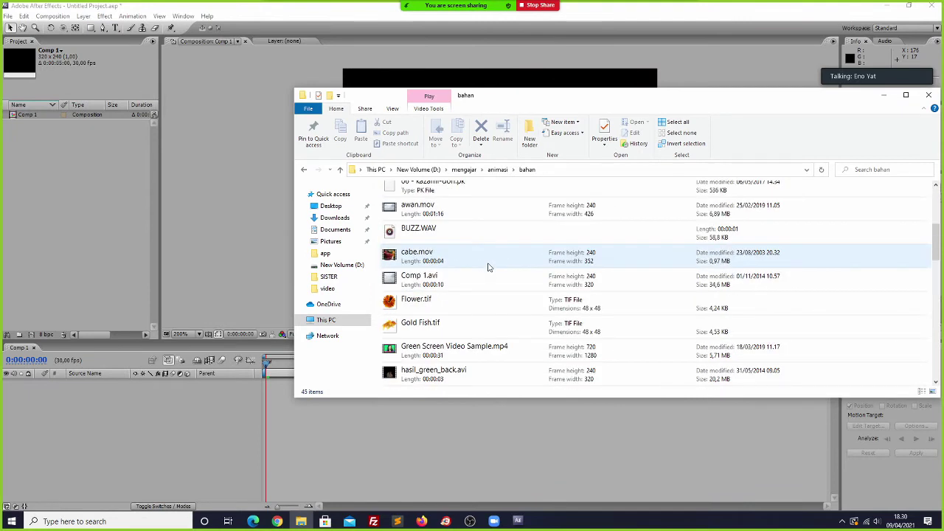
{"action": "scroll", "coordinate": [487, 267], "scroll_direction": "down", "scroll_amount": 1}
{"action": "scroll", "coordinate": [491, 236], "scroll_direction": "down", "scroll_amount": 2}
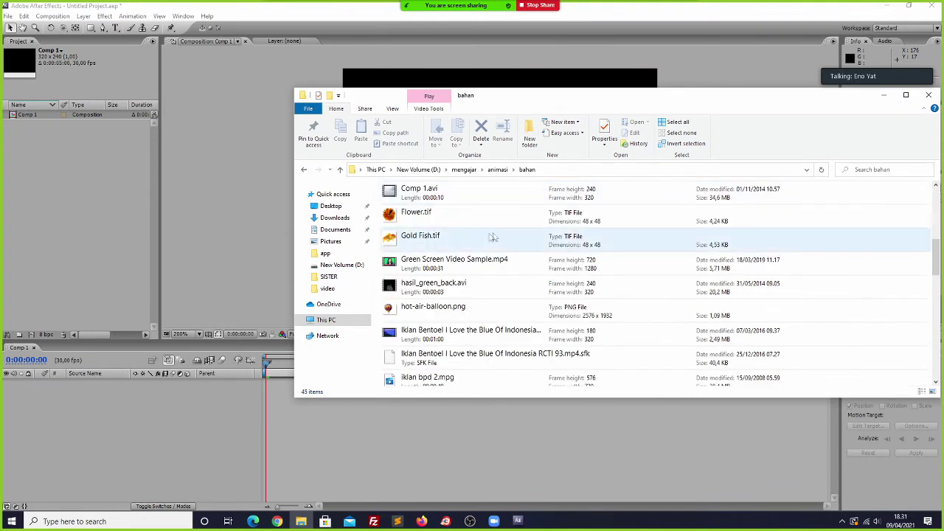
{"action": "scroll", "coordinate": [476, 275], "scroll_direction": "down", "scroll_amount": 4}
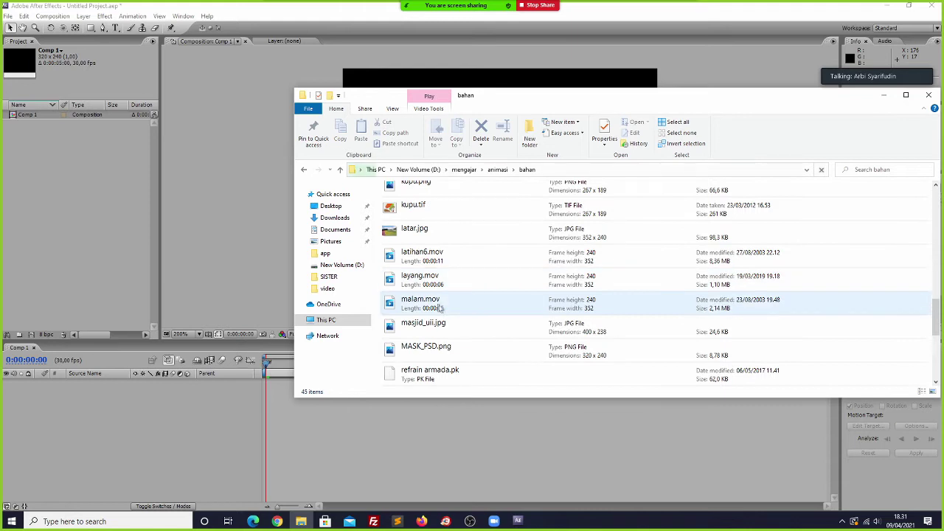
{"action": "left_click", "coordinate": [403, 307]}
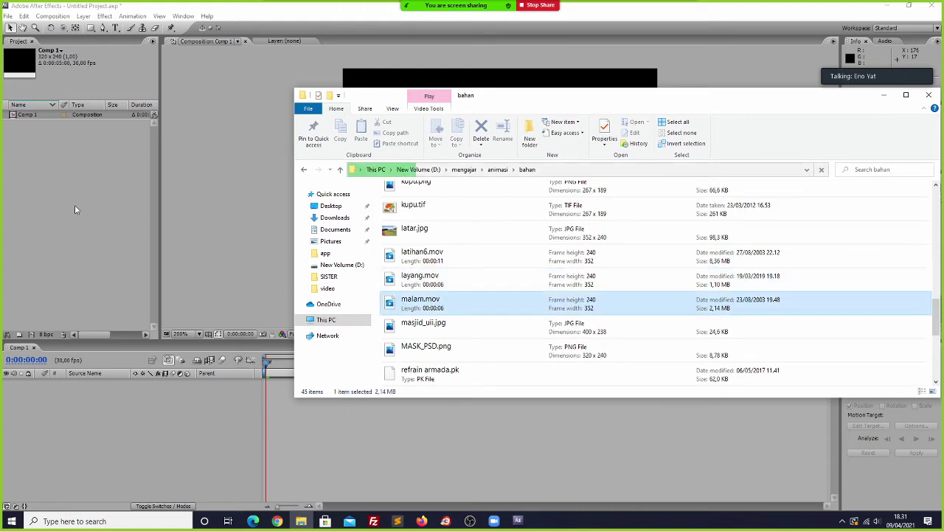
{"action": "left_click", "coordinate": [74, 205]}
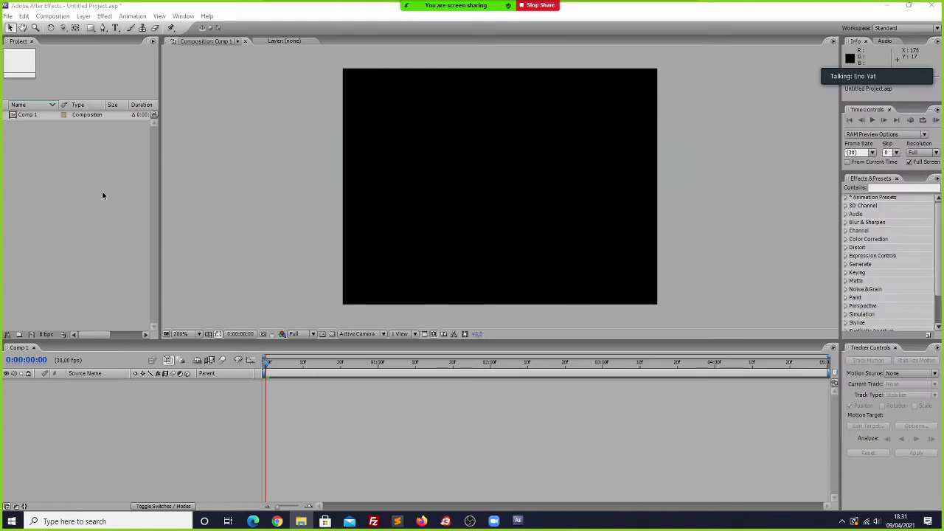
{"action": "left_click", "coordinate": [87, 186]}
{"action": "left_click", "coordinate": [37, 126]}
{"action": "left_click_drag", "start_coordinate": [37, 127], "coordinate": [502, 194]}
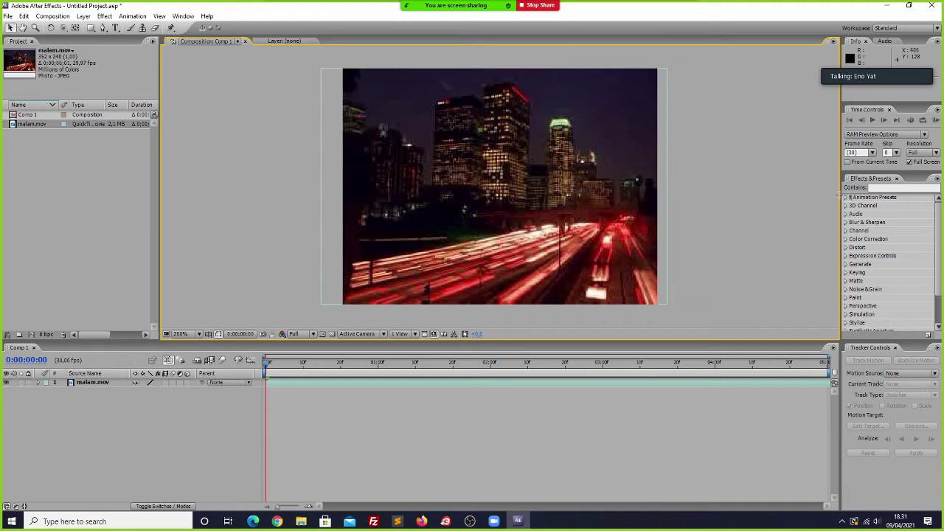
- Find the Lens Flare effect with the search term "lens", apply it to malam.mov and move its flare centre to about 61.8, 35.0
{"action": "left_click", "coordinate": [889, 188]}
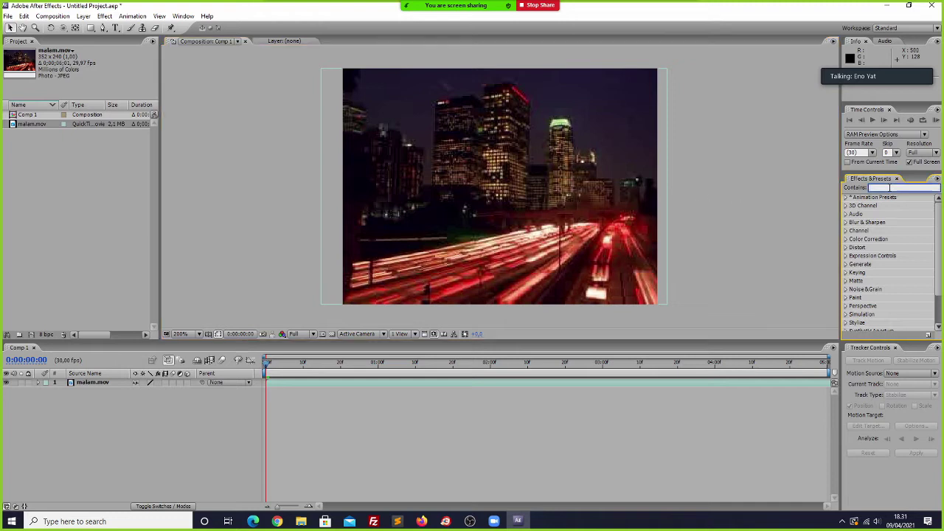
{"action": "type", "text": "lens"}
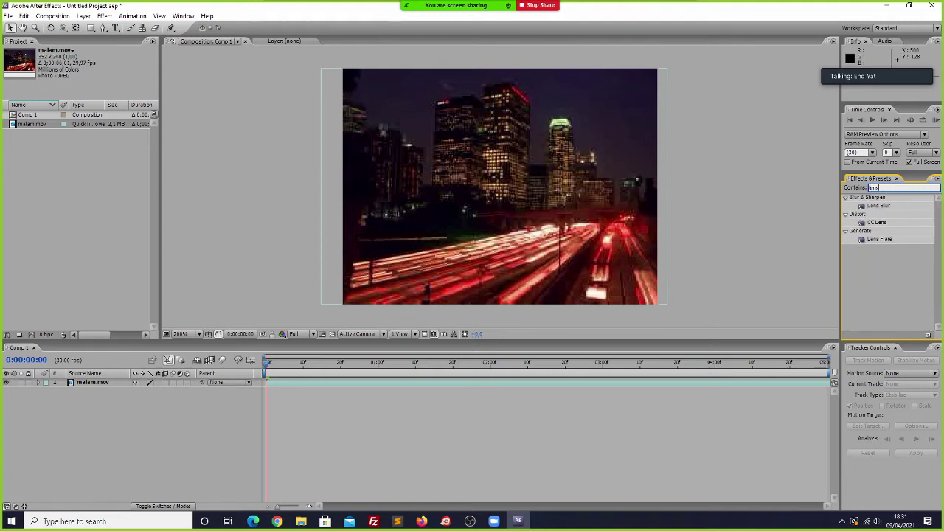
{"action": "left_click", "coordinate": [867, 242]}
{"action": "left_click_drag", "start_coordinate": [878, 242], "coordinate": [592, 197]}
{"action": "left_click_drag", "start_coordinate": [459, 163], "coordinate": [397, 107]}
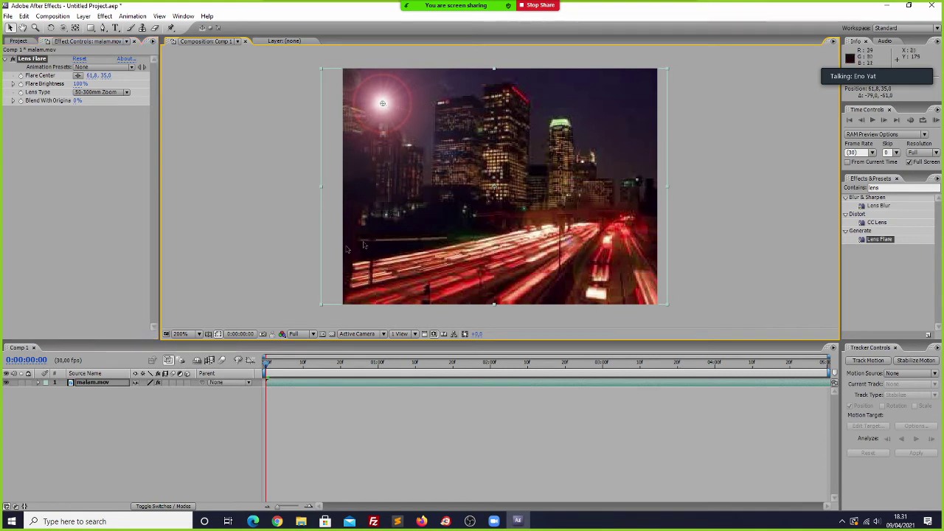
- Turn on keyframing for the malam.mov layer's Lens Flare centre and brightness at 0:00:00:00
{"action": "left_click", "coordinate": [38, 383]}
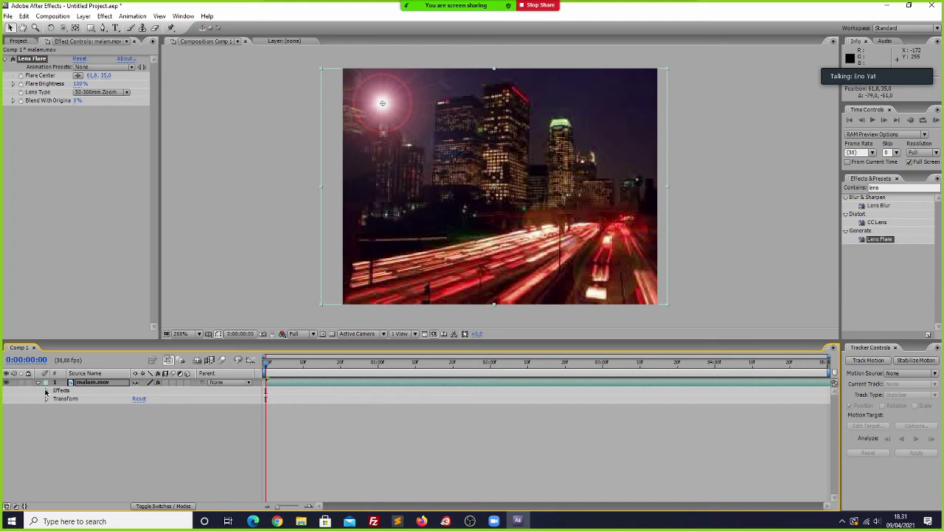
{"action": "left_click", "coordinate": [46, 392]}
{"action": "left_click", "coordinate": [55, 399]}
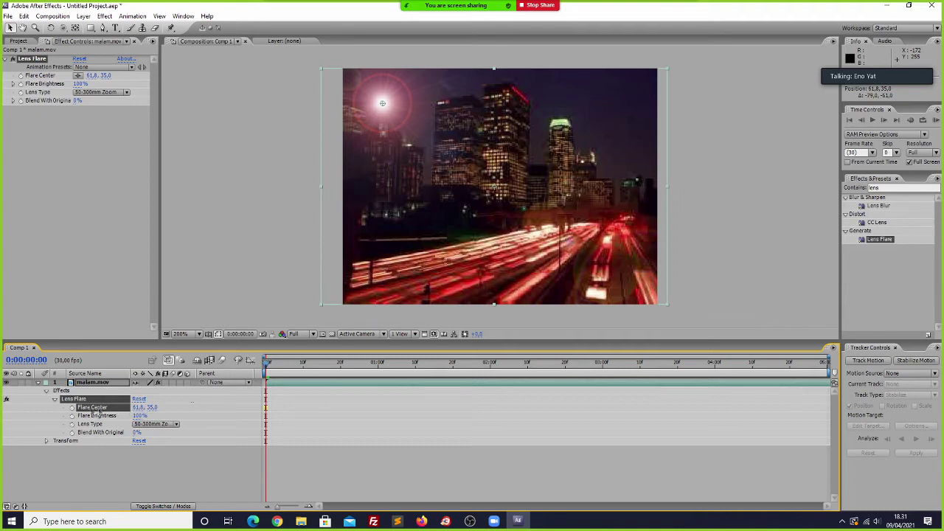
{"action": "left_click", "coordinate": [72, 408]}
{"action": "left_click_drag", "start_coordinate": [268, 367], "coordinate": [447, 382]}
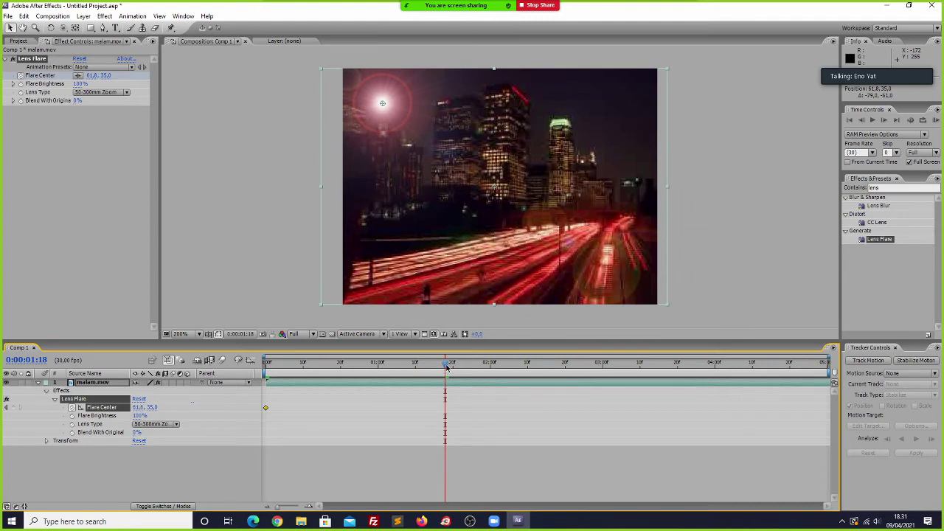
{"action": "left_click_drag", "start_coordinate": [446, 369], "coordinate": [257, 372]}
{"action": "left_click", "coordinate": [71, 416]}
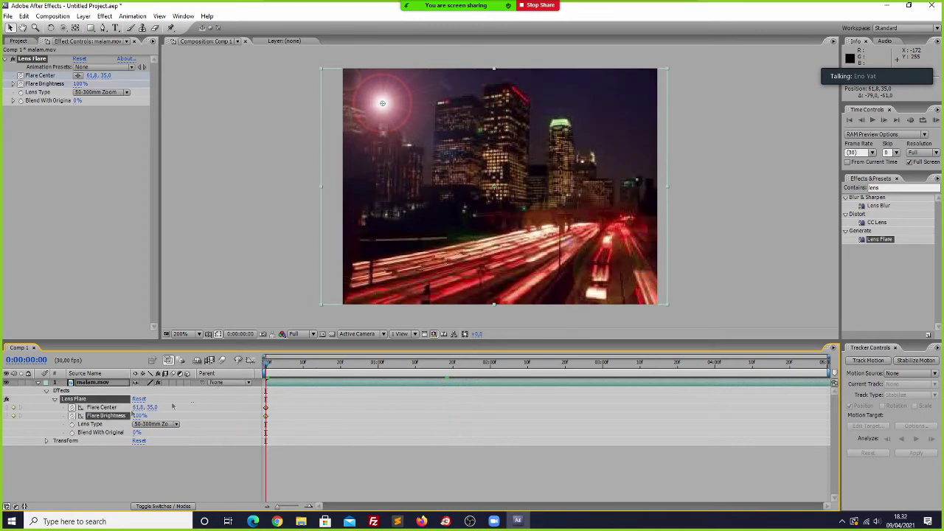
- Keyframe Flare Brightness at about 173% at 0:00:01:24 and at a value below 100% at 0:00:03:05
{"action": "left_click_drag", "start_coordinate": [267, 365], "coordinate": [468, 365]}
{"action": "left_click_drag", "start_coordinate": [137, 418], "coordinate": [170, 413]}
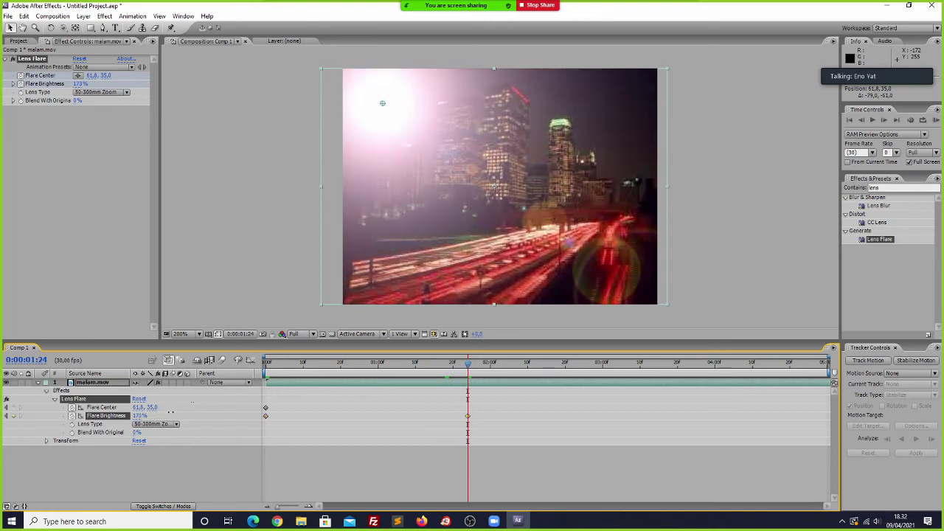
{"action": "left_click_drag", "start_coordinate": [470, 365], "coordinate": [624, 384]}
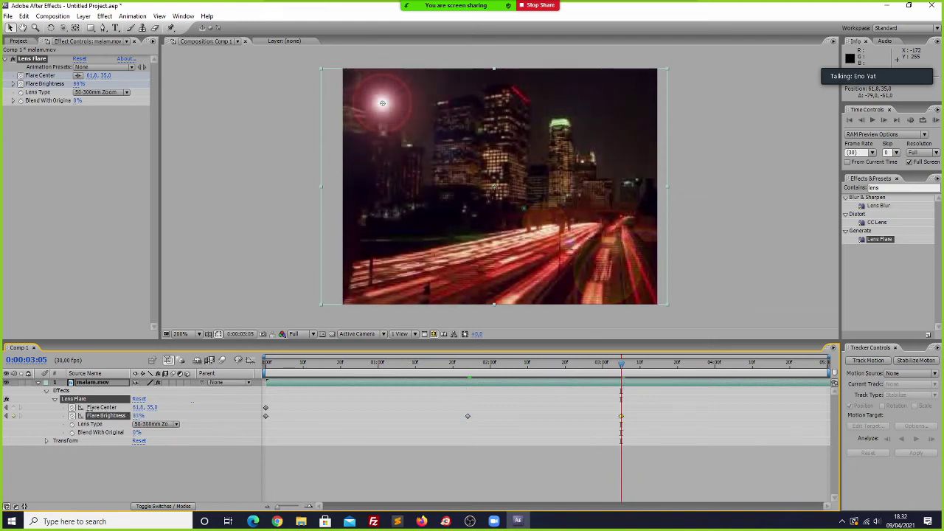
- Play a RAM preview of the lens flare animation from the start of the composition, and end it
{"action": "left_click_drag", "start_coordinate": [623, 365], "coordinate": [266, 365]}
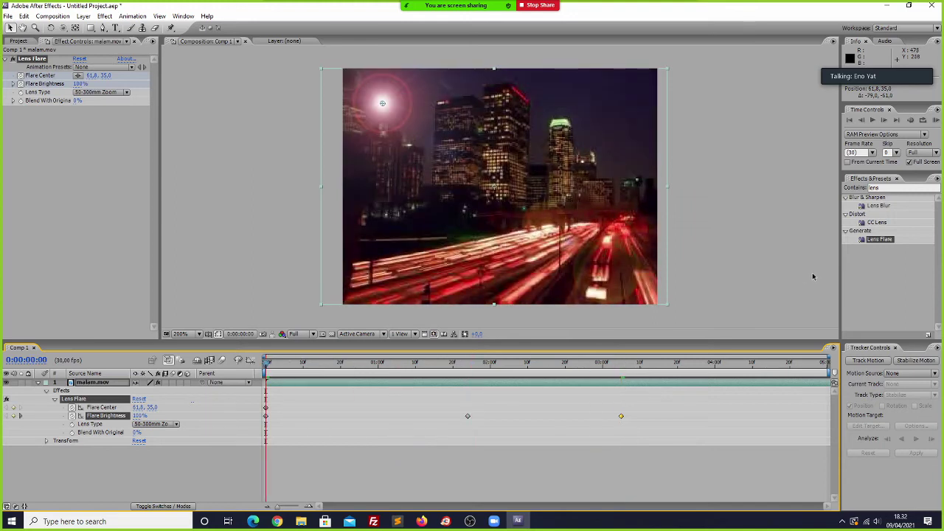
{"action": "left_click", "coordinate": [935, 120]}
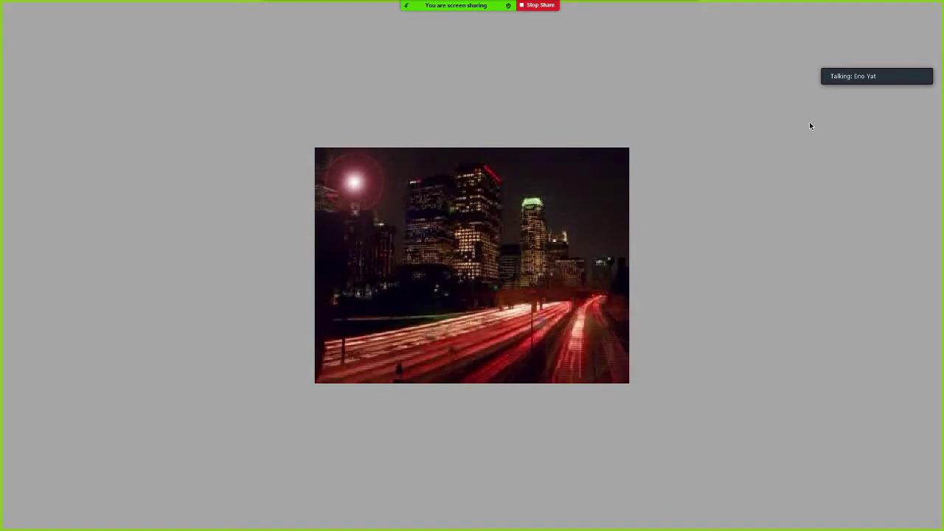
{"action": "left_click", "coordinate": [725, 125]}
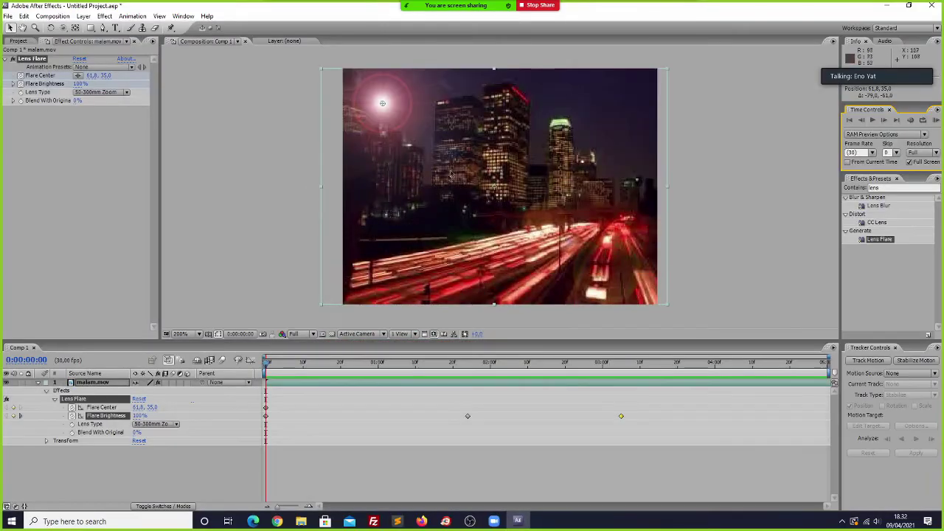
- Keyframe the Lens Flare's Flare Center at about 83.8, 35.0 at 0:00:00:00 and about 218.8, 35.0 at 0:00:01:11
{"action": "mouse_move", "coordinate": [138, 410]}
{"action": "left_mouse_down"}
{"action": "mouse_move", "coordinate": [251, 409]}
{"action": "mouse_move", "coordinate": [148, 408]}
{"action": "left_mouse_up"}
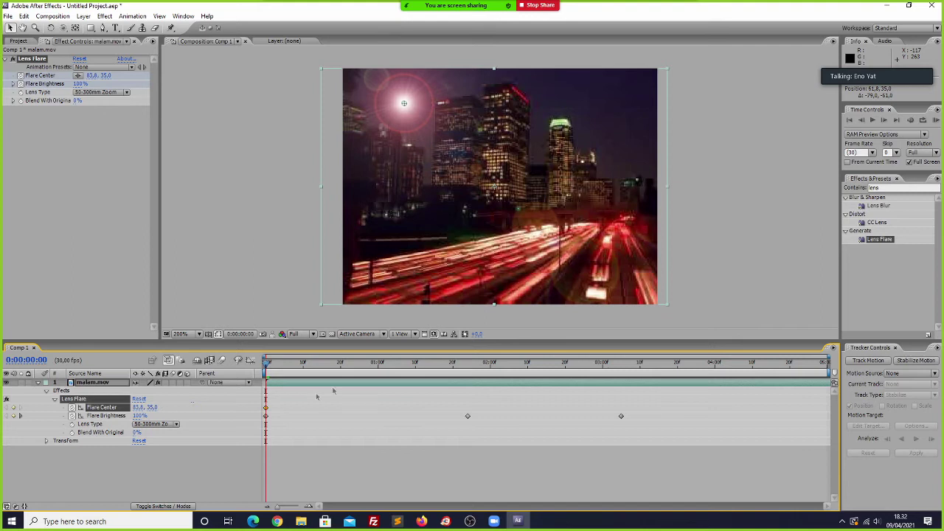
{"action": "left_click_drag", "start_coordinate": [267, 364], "coordinate": [419, 364]}
{"action": "left_click_drag", "start_coordinate": [140, 407], "coordinate": [205, 407]}
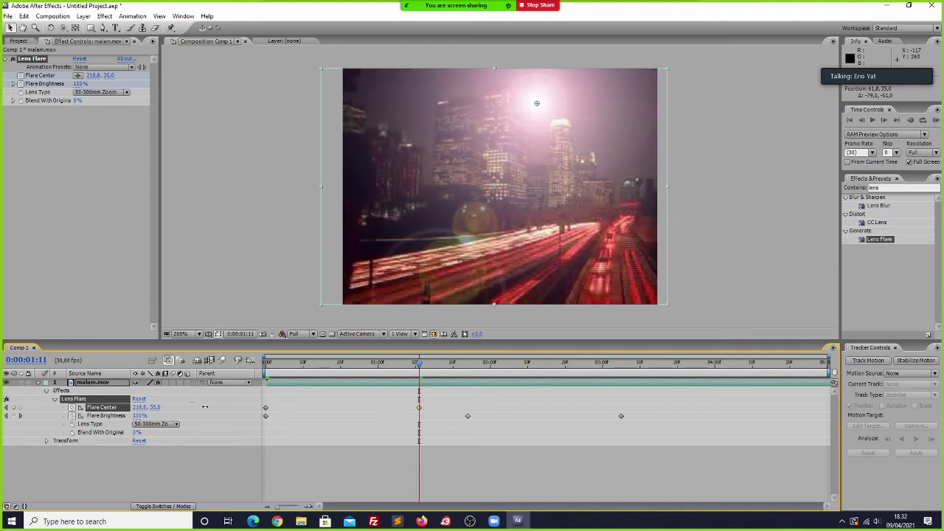
- Keyframe Flare Center at about 218.8, 143.0 between 0:00:02:10 and 0:00:02:20, and at about 334.8, 143.0 at 0:00:03:09
{"action": "left_click_drag", "start_coordinate": [419, 364], "coordinate": [554, 365]}
{"action": "left_click_drag", "start_coordinate": [151, 410], "coordinate": [210, 407]}
{"action": "left_click_drag", "start_coordinate": [557, 367], "coordinate": [636, 372]}
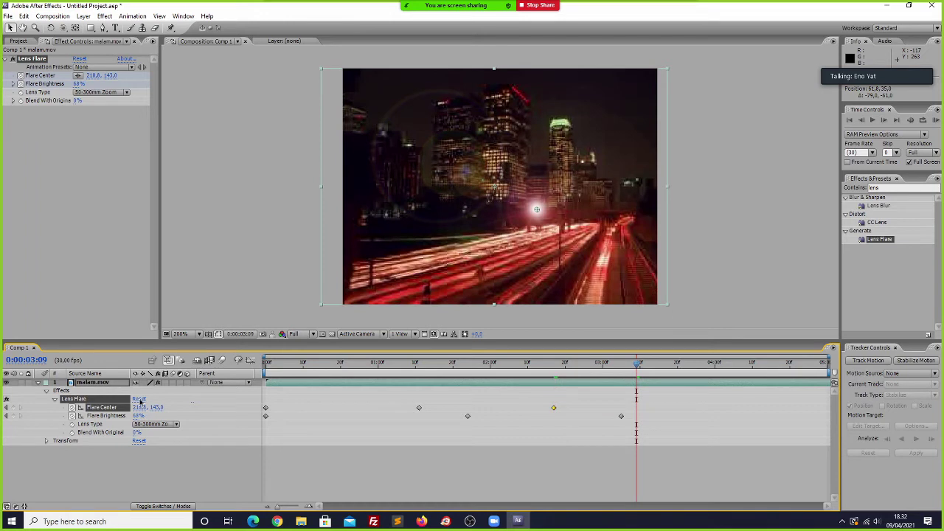
{"action": "left_click_drag", "start_coordinate": [137, 407], "coordinate": [203, 414]}
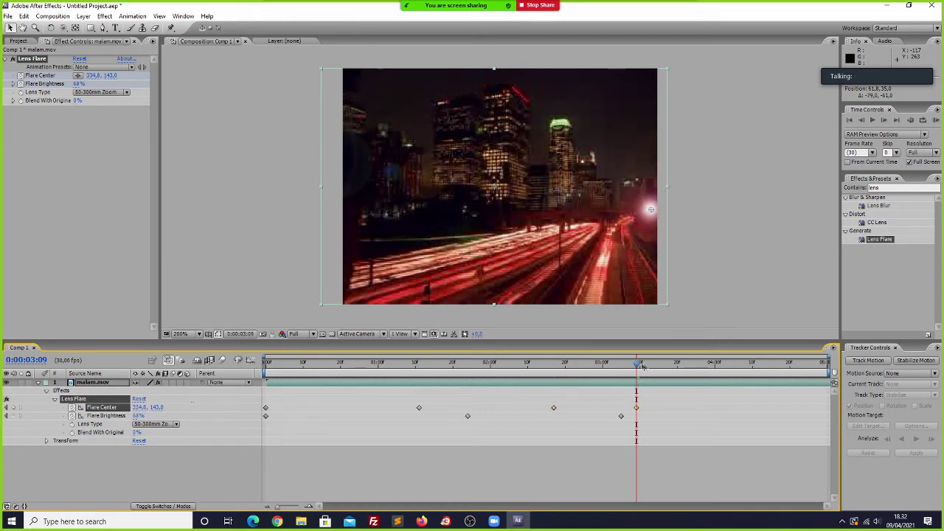
- Play a RAM preview of the moving lens flare from the start of the composition, and end it
{"action": "key", "text": "Home"}
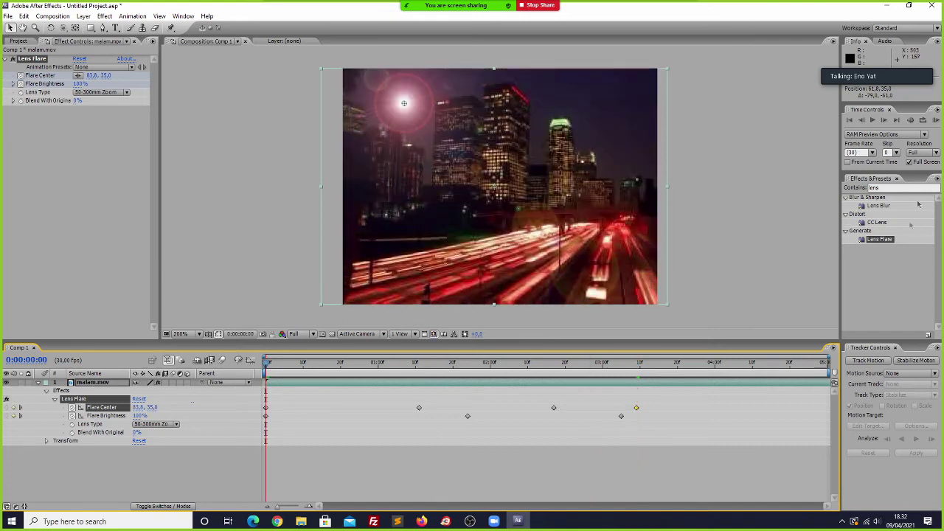
{"action": "left_click", "coordinate": [935, 120]}
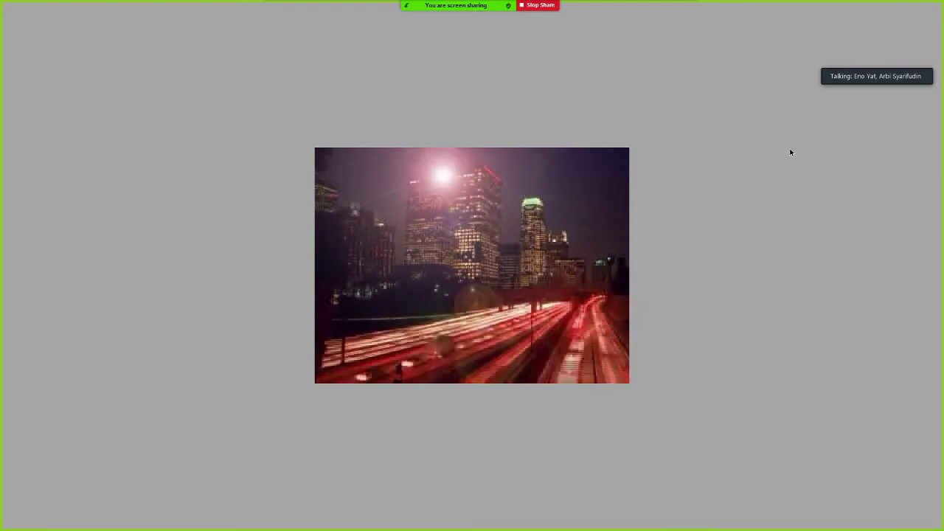
{"action": "left_click", "coordinate": [790, 153]}
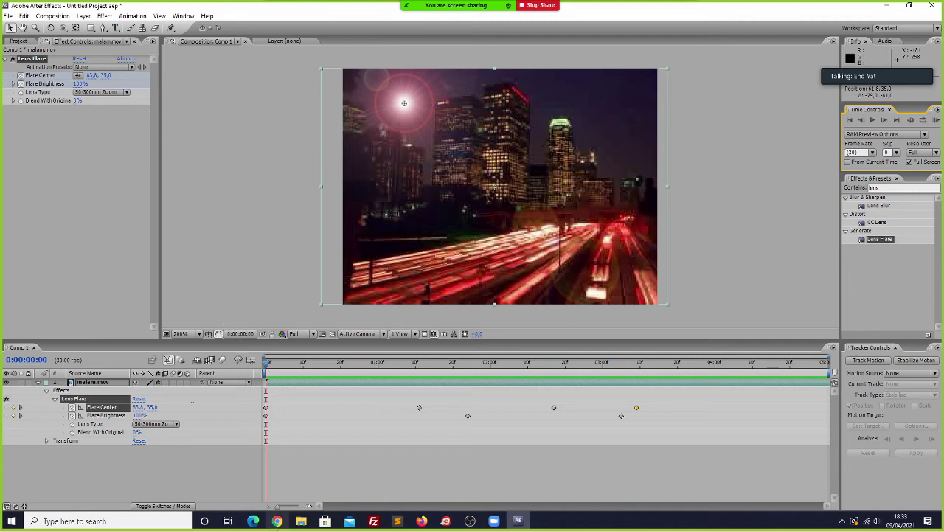
- Import layang.mov from the bahan folder into the After Effects project
{"action": "left_click", "coordinate": [300, 522]}
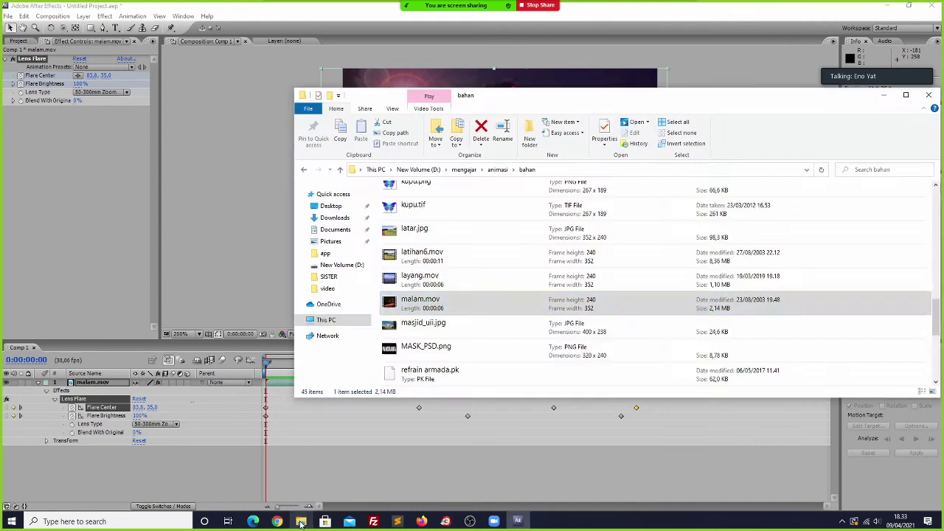
{"action": "left_click", "coordinate": [414, 282]}
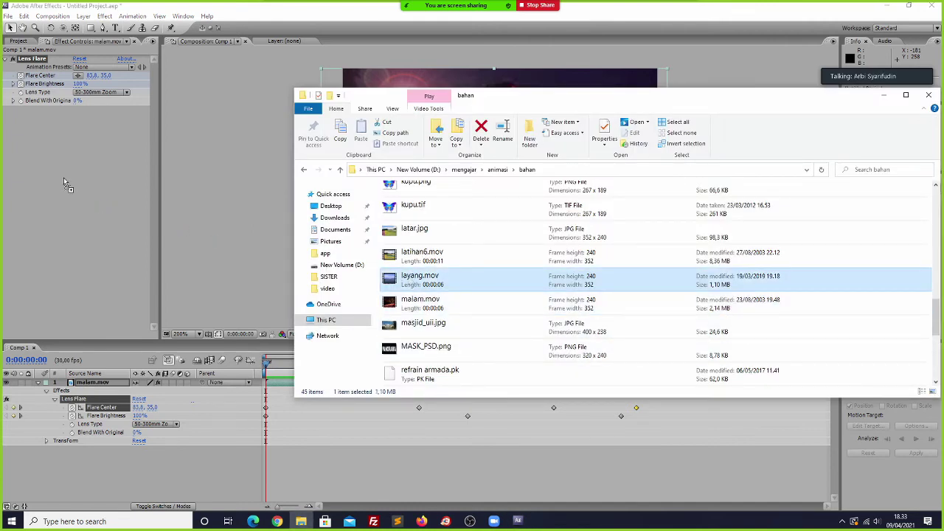
{"action": "left_click", "coordinate": [24, 50]}
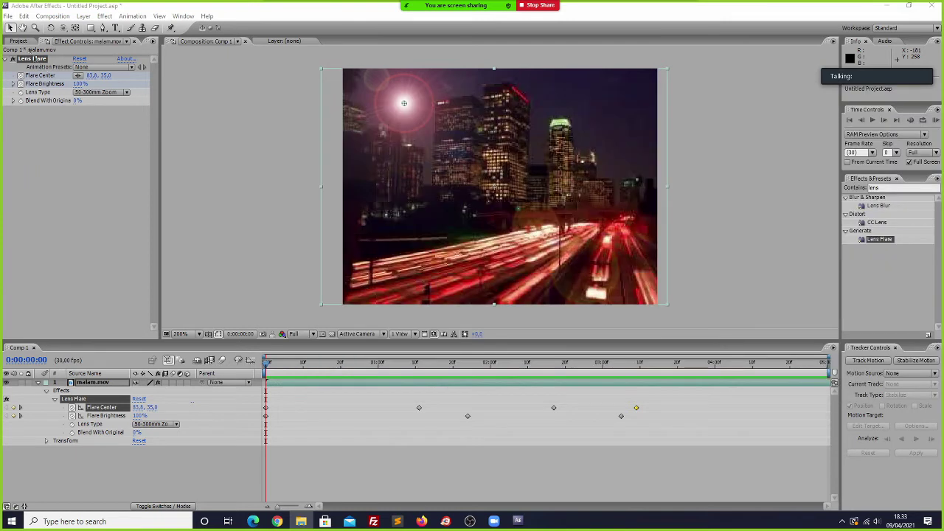
{"action": "left_click", "coordinate": [19, 41]}
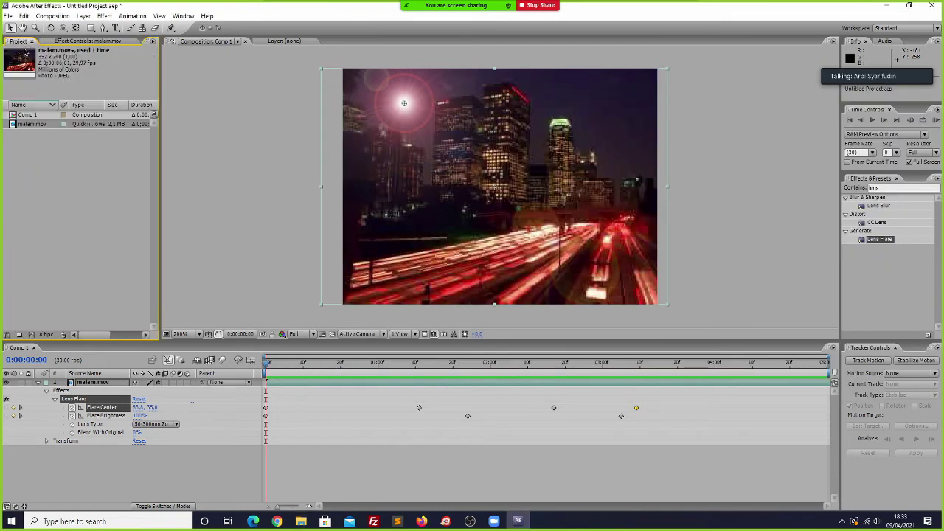
{"action": "left_click", "coordinate": [308, 525]}
{"action": "left_click_drag", "start_coordinate": [395, 281], "coordinate": [65, 201]}
{"action": "left_click", "coordinate": [79, 228]}
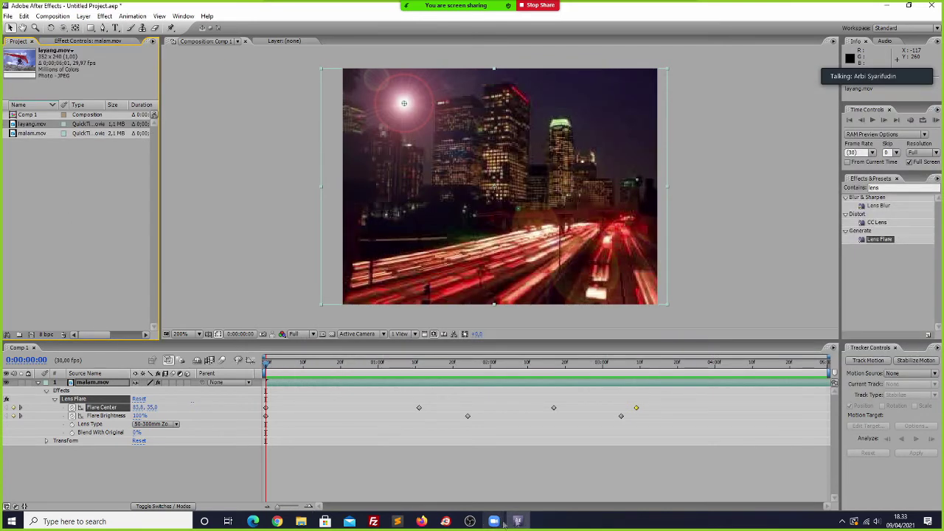
- Look through the Zoom participants' video thumbnails, including the second page, and collapse them again
{"action": "left_click", "coordinate": [872, 68]}
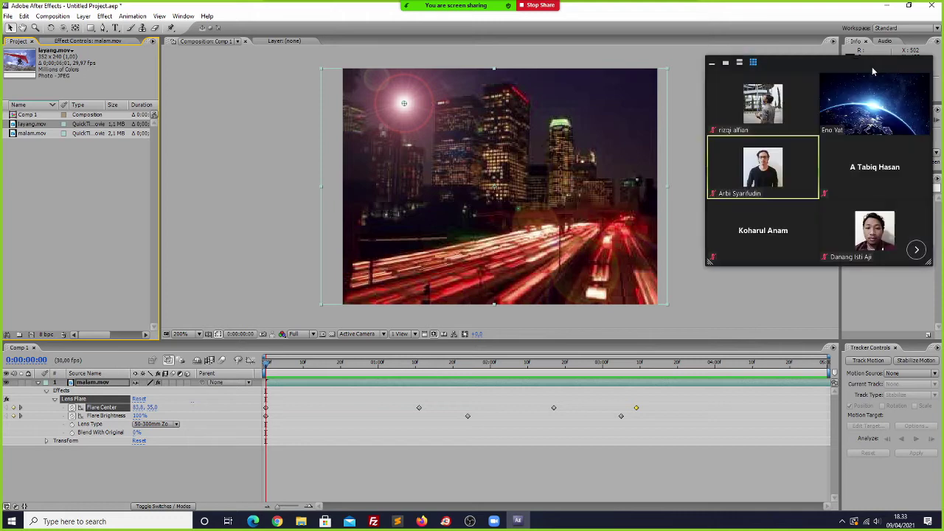
{"action": "left_click", "coordinate": [917, 251]}
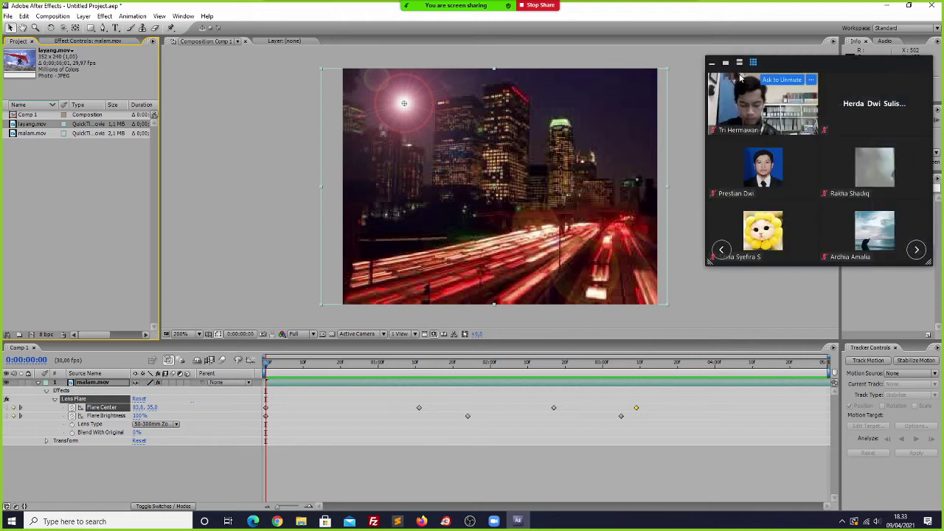
{"action": "left_click", "coordinate": [254, 131]}
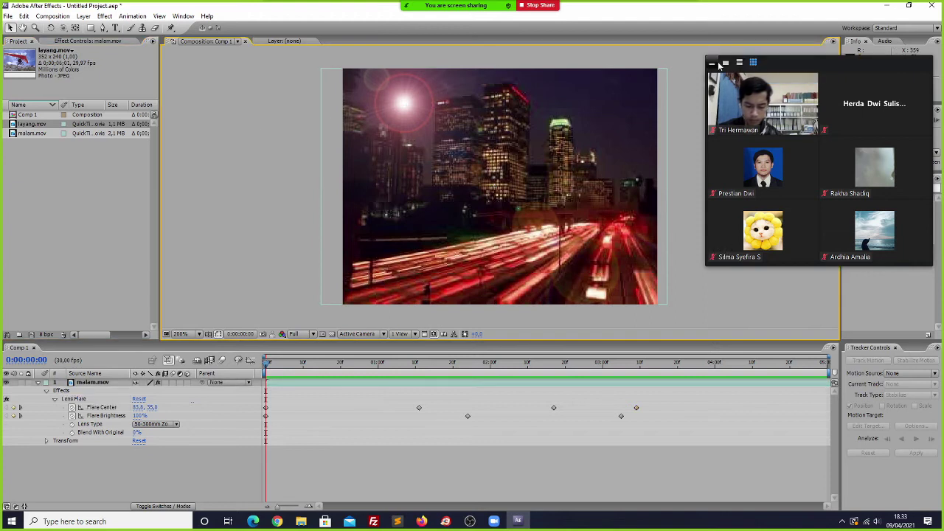
{"action": "left_click", "coordinate": [716, 63]}
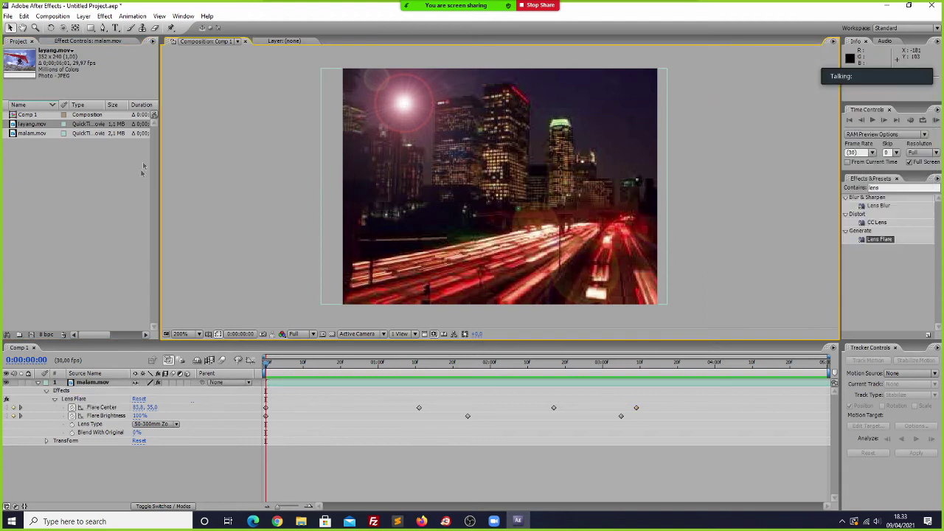
- Delete the malam.mov layer from Comp 1 and place the layang.mov footage in the composition instead
{"action": "left_click", "coordinate": [508, 175]}
{"action": "key", "text": "Delete"}
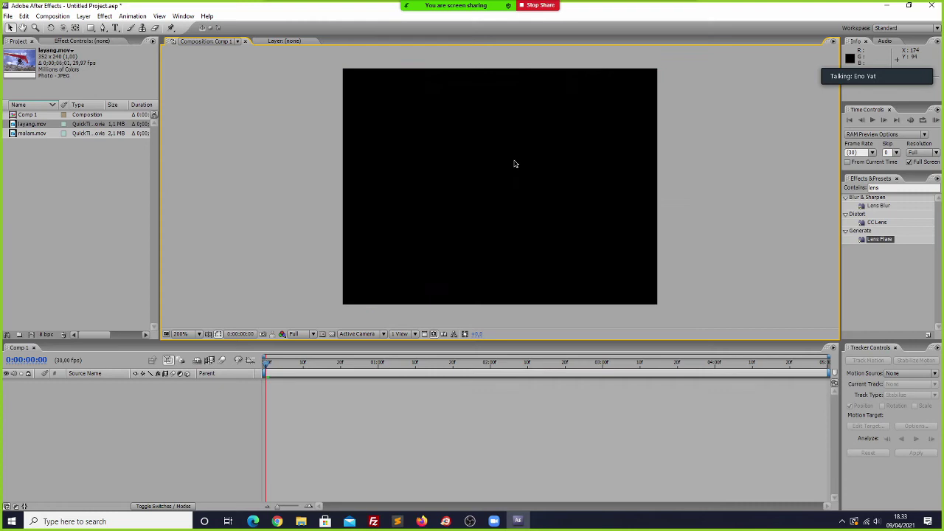
{"action": "left_click_drag", "start_coordinate": [35, 136], "coordinate": [494, 193]}
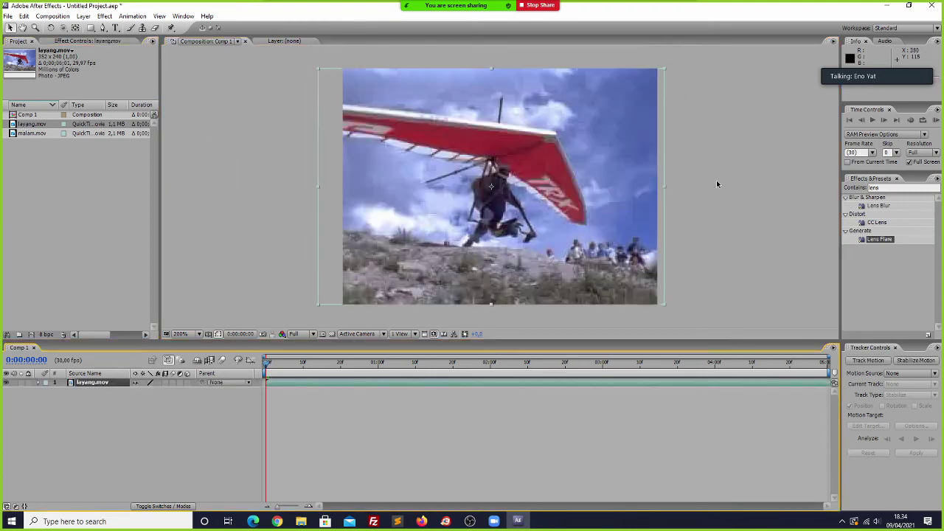
{"action": "left_click", "coordinate": [711, 214]}
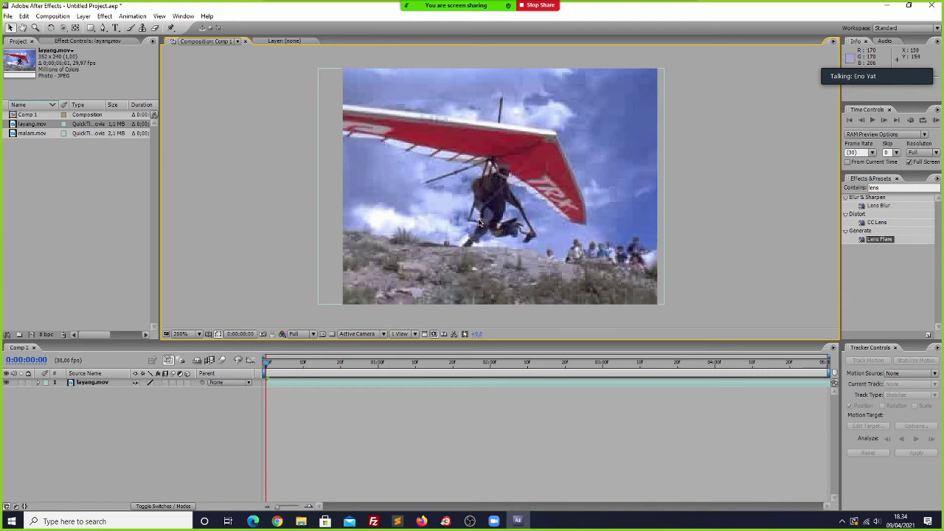
- Add an adjustment layer above the layang.mov layer in Comp 1
{"action": "left_click", "coordinate": [92, 385]}
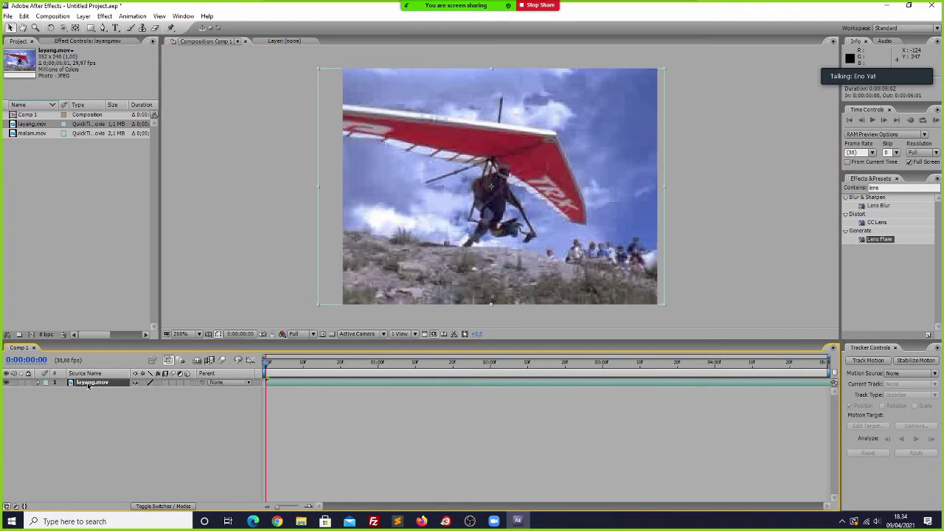
{"action": "right_click", "coordinate": [88, 385]}
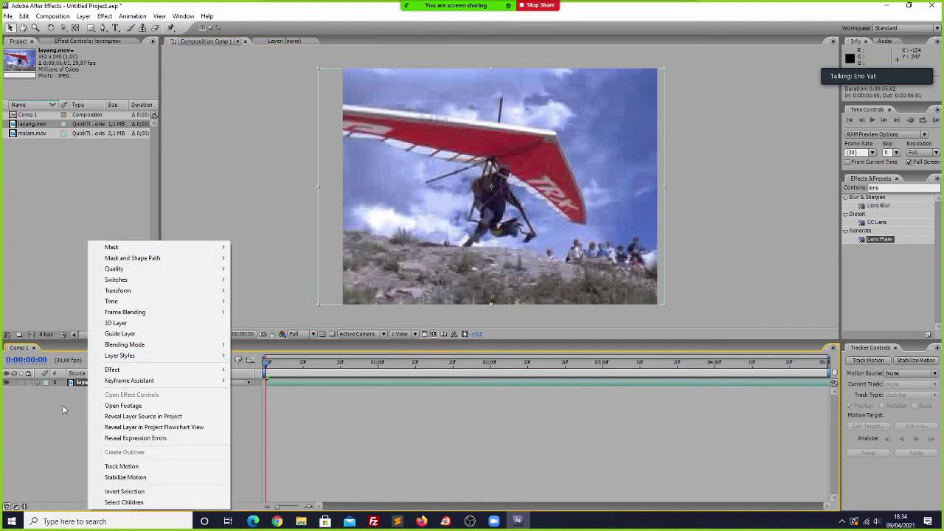
{"action": "left_click", "coordinate": [62, 407]}
{"action": "right_click", "coordinate": [86, 408]}
{"action": "mouse_move", "coordinate": [122, 415]}
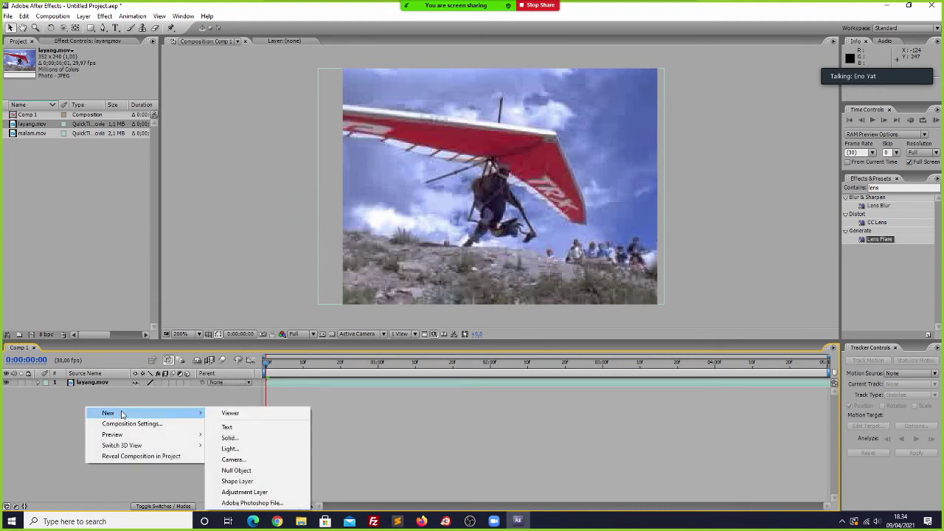
{"action": "left_click", "coordinate": [249, 492]}
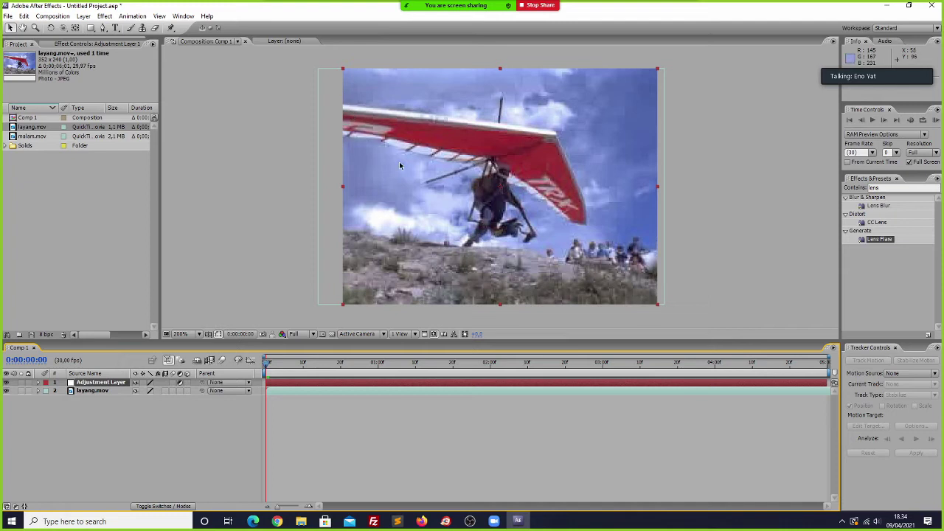
- Find the Synthetics Mosaic animation preset with the search term "mosai" and apply it to the adjustment layer
{"action": "left_click", "coordinate": [898, 188]}
{"action": "key", "text": "BackSpace"}
{"action": "type", "text": "mosai"}
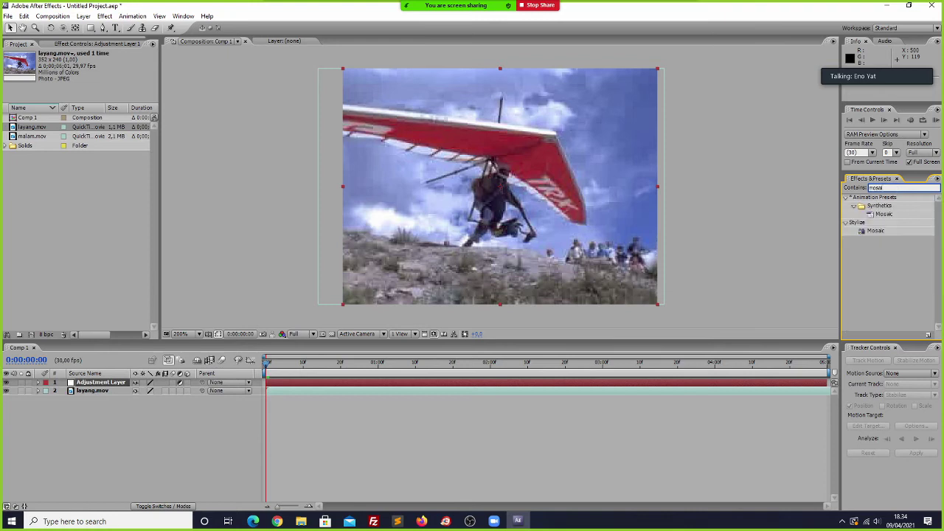
{"action": "left_click", "coordinate": [884, 215]}
{"action": "left_click_drag", "start_coordinate": [885, 215], "coordinate": [520, 186]}
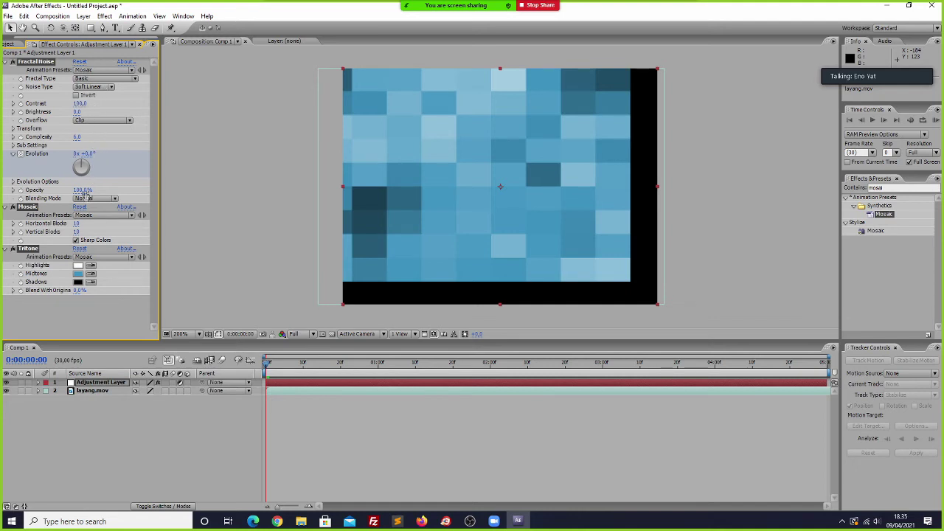
- Set the Fractal Noise complexity to 6.2 and the Mosaic to 68 horizontal and 57 vertical blocks
{"action": "mouse_move", "coordinate": [78, 139]}
{"action": "left_mouse_down"}
{"action": "mouse_move", "coordinate": [94, 137]}
{"action": "mouse_move", "coordinate": [85, 137]}
{"action": "left_mouse_up"}
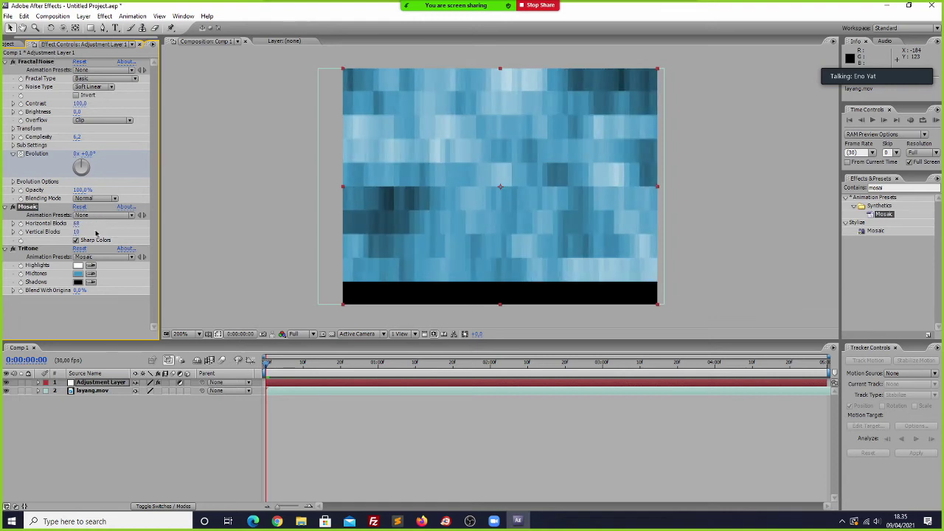
{"action": "left_click_drag", "start_coordinate": [76, 232], "coordinate": [111, 231]}
- Shrink the adjustment layer to about 19.1, 32.5% over the pilot and keyframe its Position at about 158.5, 133.5 at 0:00:00:00
{"action": "left_click_drag", "start_coordinate": [658, 71], "coordinate": [517, 175]}
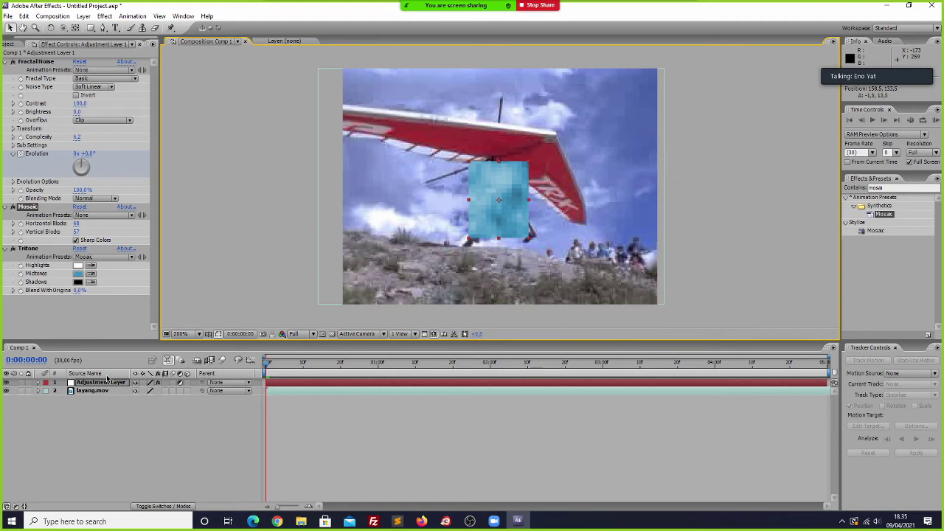
{"action": "left_click", "coordinate": [38, 384]}
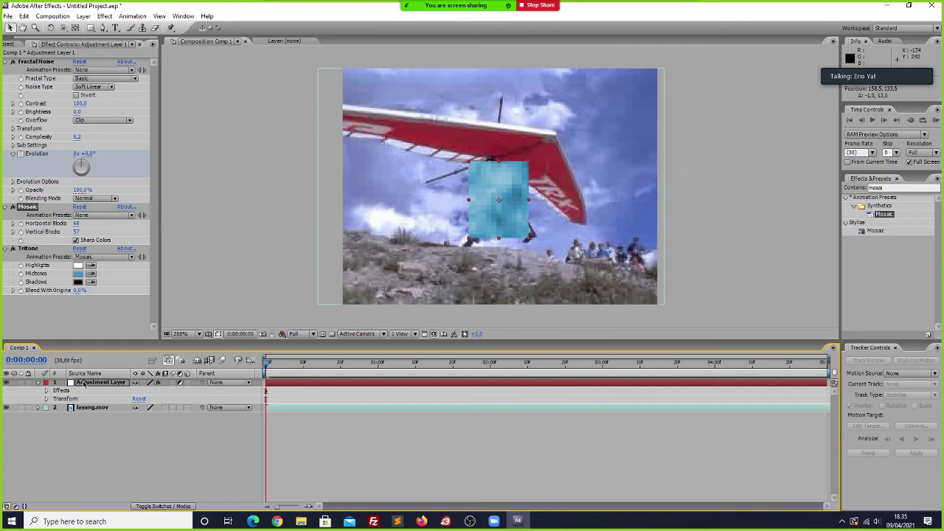
{"action": "left_click", "coordinate": [46, 399]}
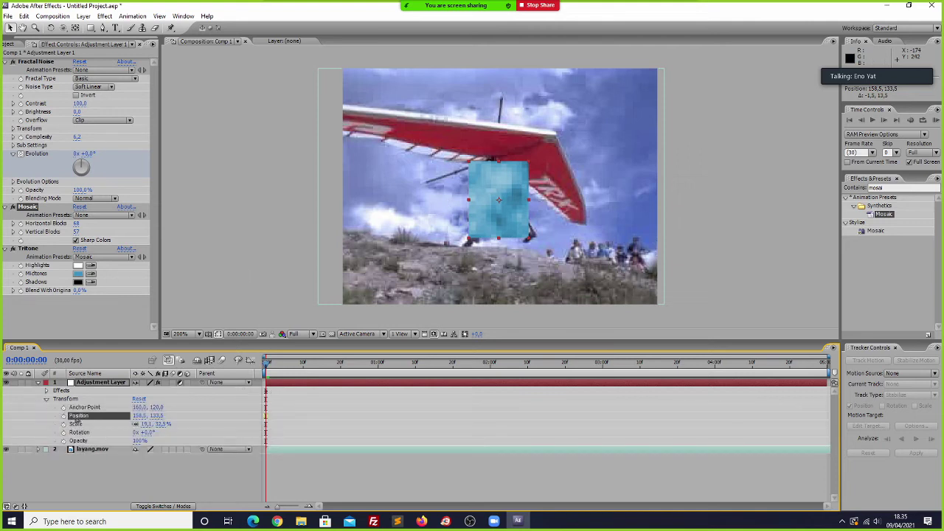
{"action": "left_click", "coordinate": [64, 416]}
- Enlarge the adjustment layer to about 28.7, 42.9% and keyframe its Position over the pilot at 0:00:01:01, shortly after 0:00:01:10, and at 0:00:02:15
{"action": "left_click_drag", "start_coordinate": [270, 367], "coordinate": [383, 375]}
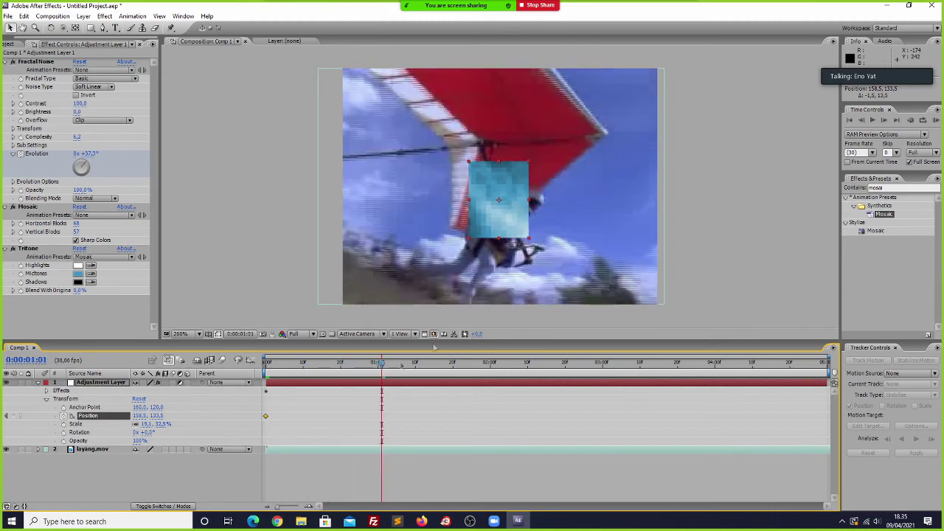
{"action": "left_click_drag", "start_coordinate": [503, 226], "coordinate": [487, 270]}
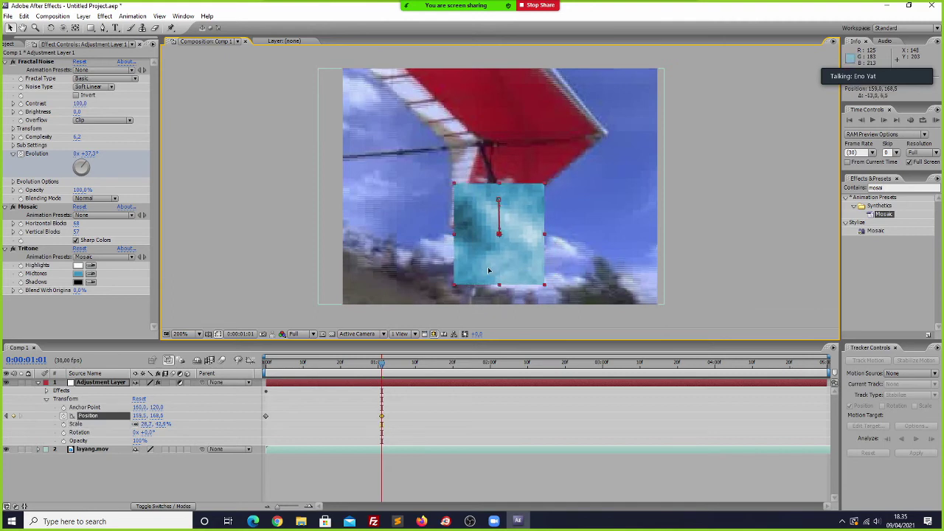
{"action": "left_click_drag", "start_coordinate": [381, 363], "coordinate": [431, 361]}
{"action": "left_click_drag", "start_coordinate": [508, 257], "coordinate": [549, 267]}
{"action": "left_click_drag", "start_coordinate": [431, 364], "coordinate": [547, 369]}
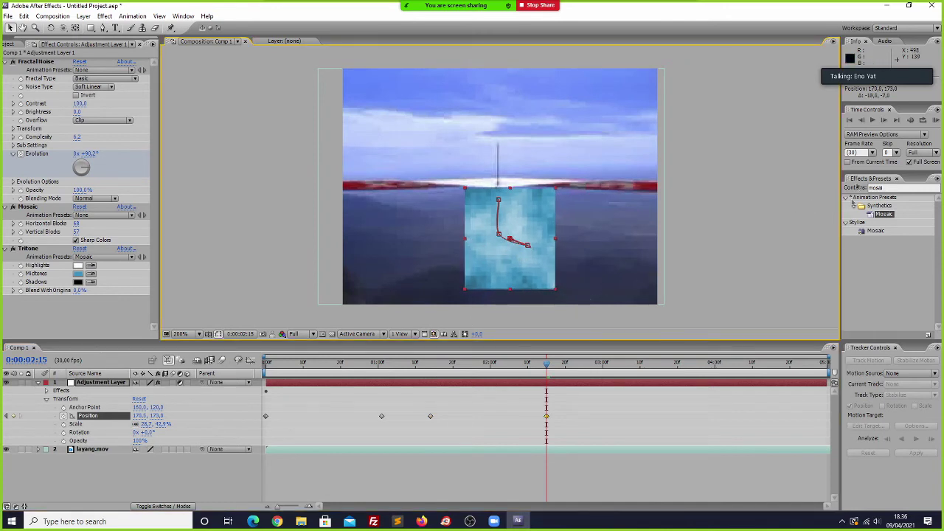
- Play a RAM preview of the moving mosaic from the start, end it, and close the adjustment layer's effect controls
{"action": "left_click", "coordinate": [915, 143]}
{"action": "key", "text": "Home"}
{"action": "left_click", "coordinate": [935, 119]}
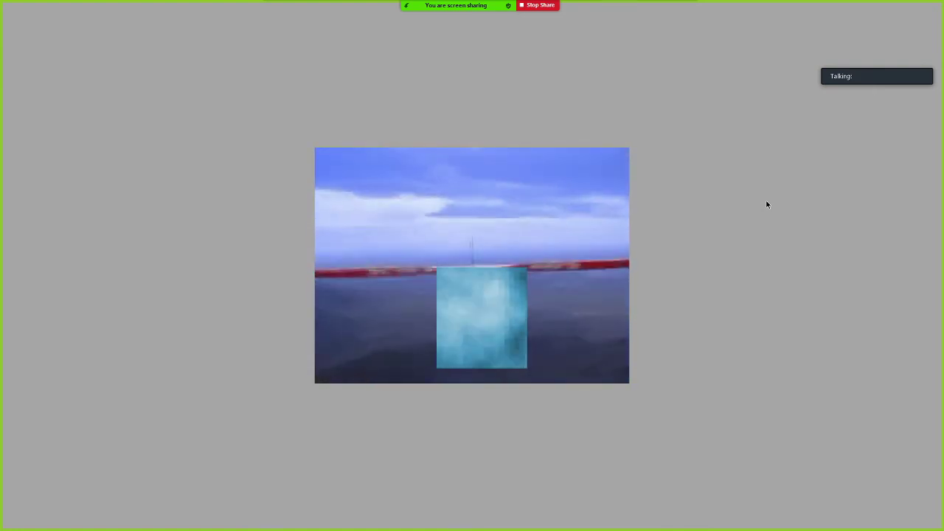
{"action": "left_click", "coordinate": [767, 204]}
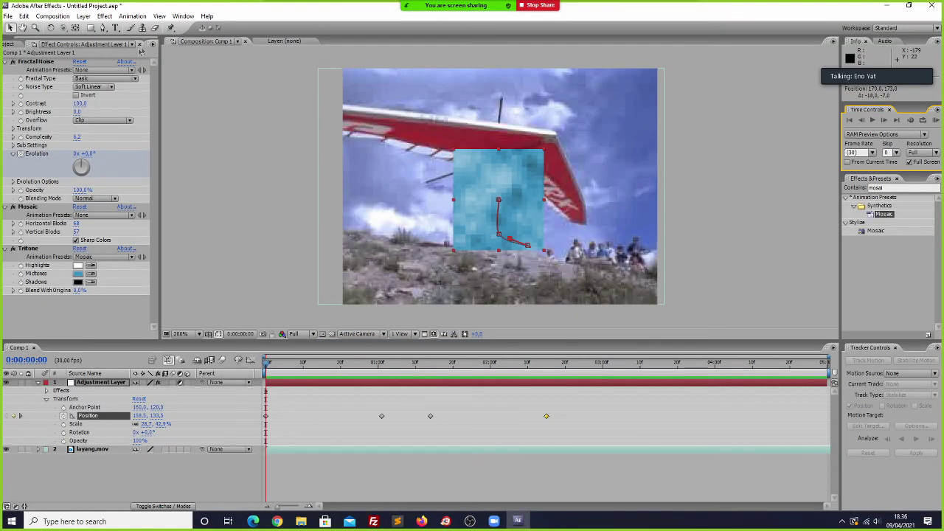
{"action": "left_click", "coordinate": [139, 45]}
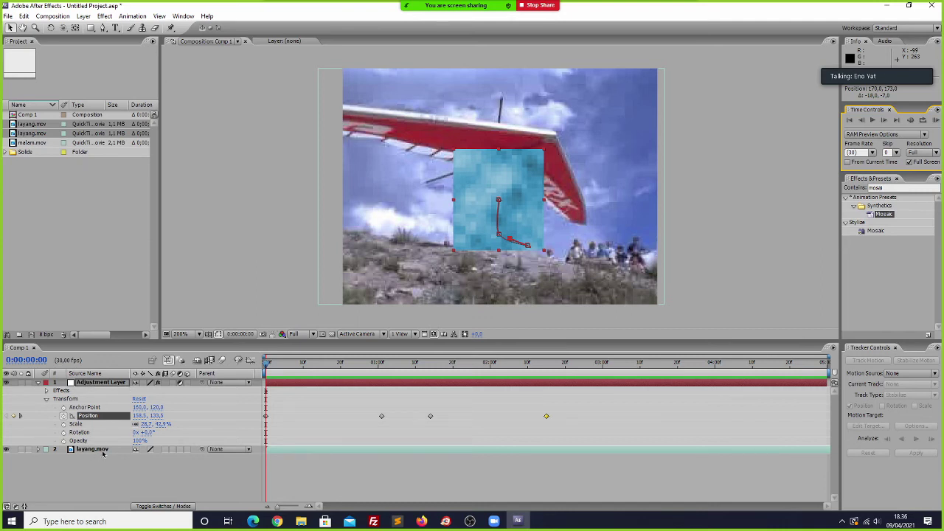
- Delete the layang.mov layer from Comp 1 and add malam.mov to the composition in its place
{"action": "left_click", "coordinate": [102, 450], "text": "ctrl"}
{"action": "left_click", "coordinate": [375, 262]}
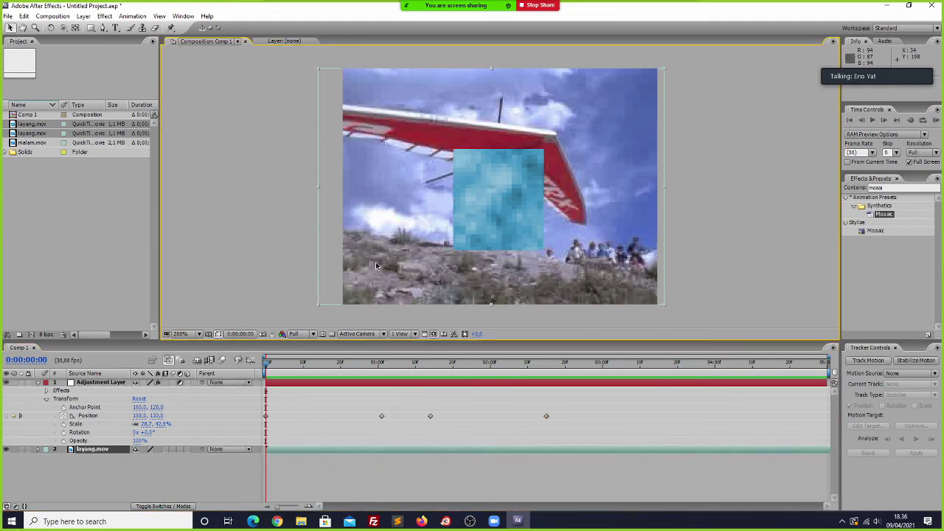
{"action": "key", "text": "Delete"}
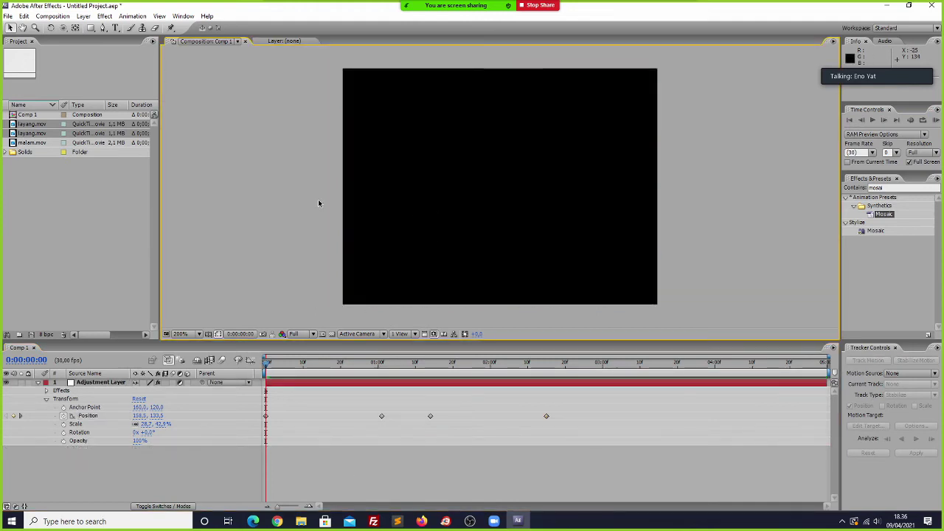
{"action": "left_click", "coordinate": [34, 134]}
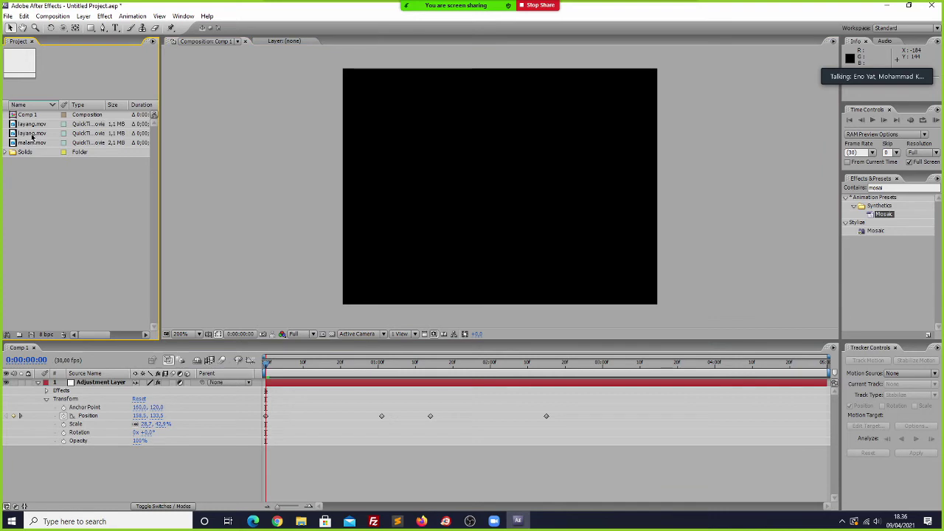
{"action": "left_click_drag", "start_coordinate": [26, 143], "coordinate": [503, 192]}
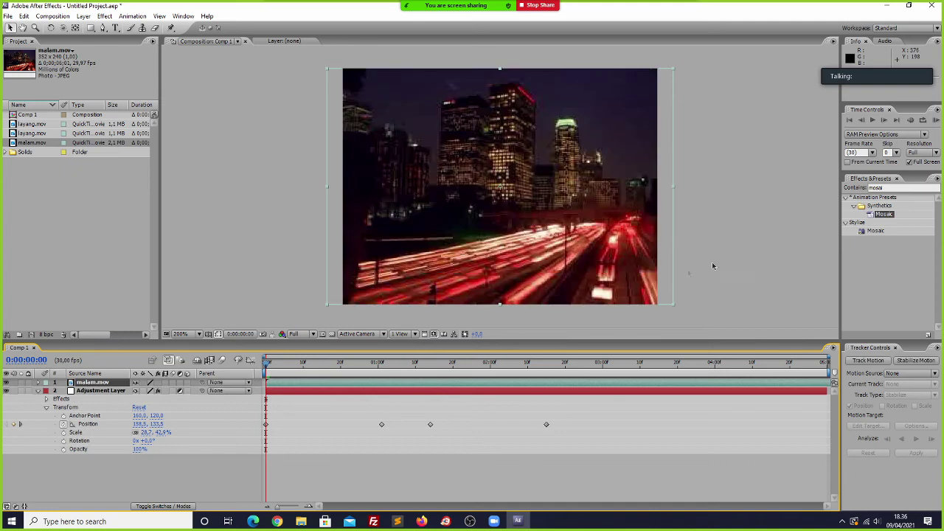
{"action": "left_click", "coordinate": [283, 223]}
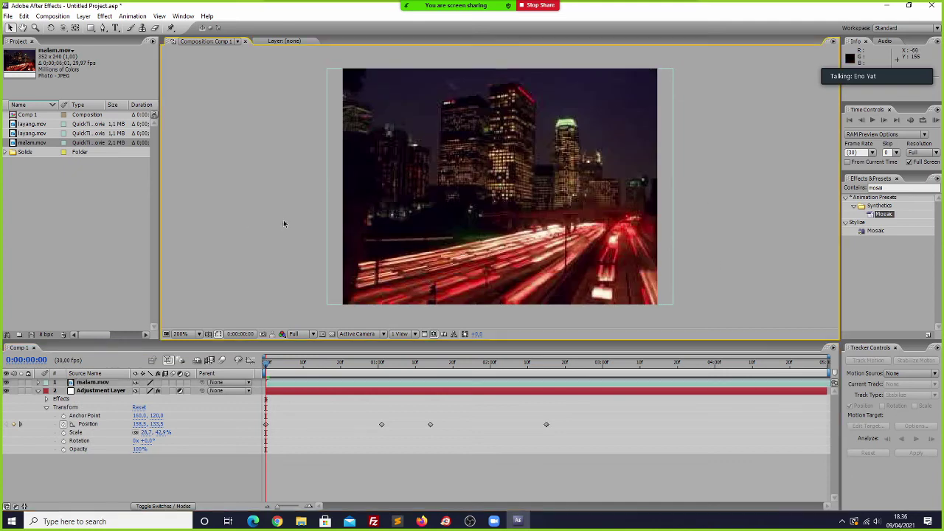
- Delete the old mosaic adjustment layer and create a new adjustment layer above malam.mov
{"action": "left_click", "coordinate": [39, 392]}
{"action": "left_click", "coordinate": [99, 392]}
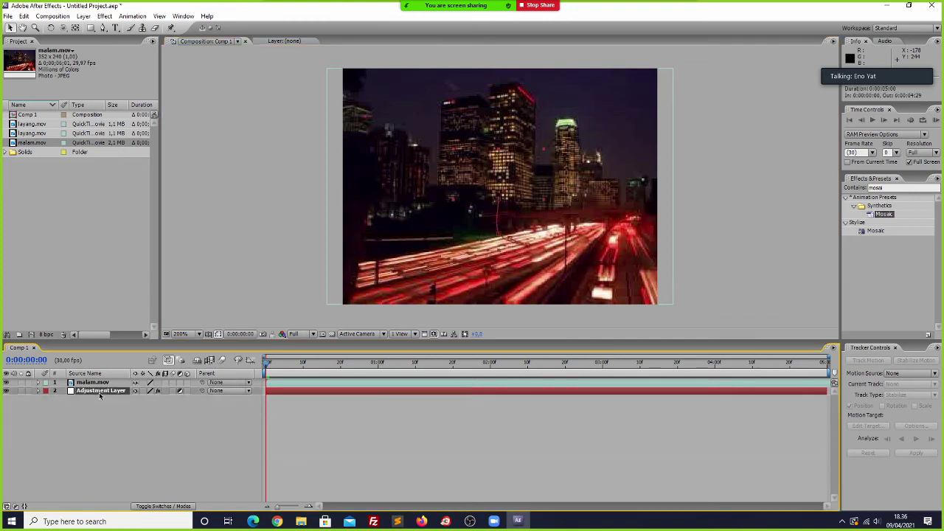
{"action": "key", "text": "Delete"}
{"action": "right_click", "coordinate": [137, 409]}
{"action": "mouse_move", "coordinate": [181, 412]}
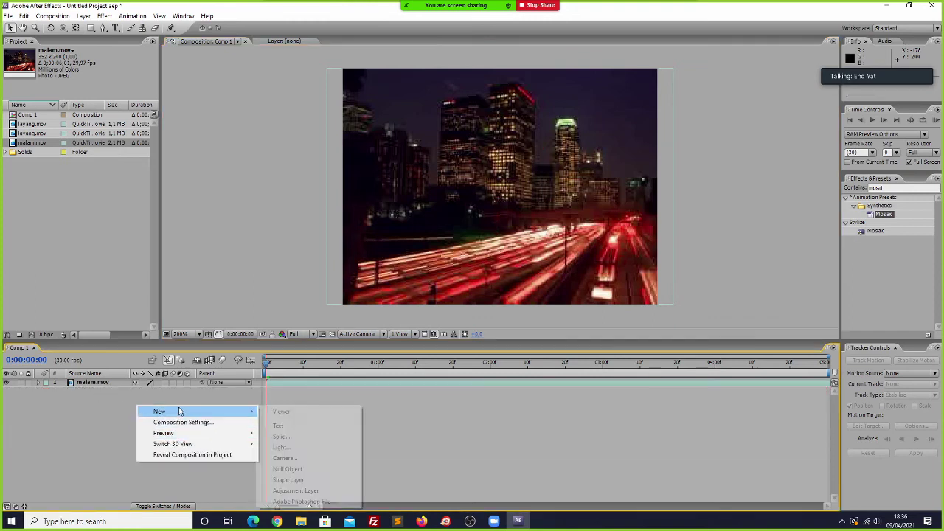
{"action": "left_click", "coordinate": [295, 491]}
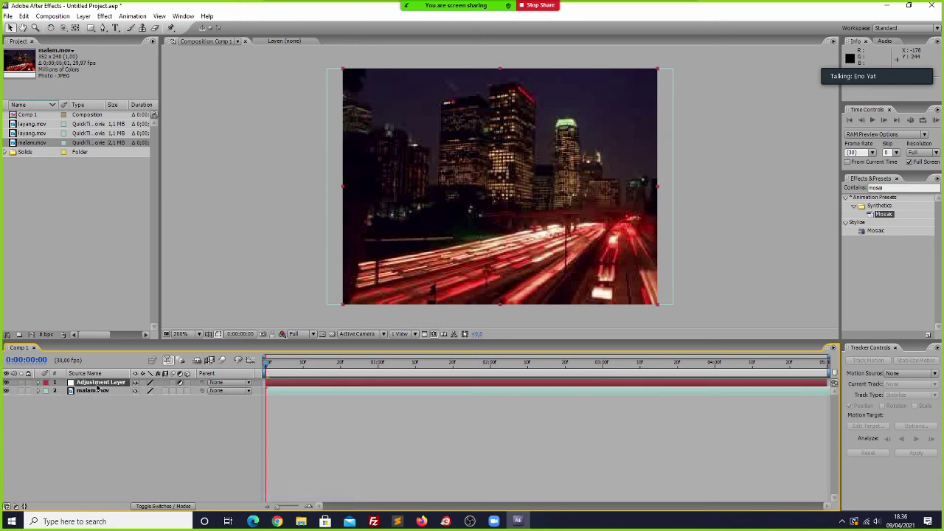
- Search the effects for "lightn" and apply the Lightning effect to the new adjustment layer
{"action": "left_click", "coordinate": [898, 188]}
{"action": "key", "text": "BackSpace"}
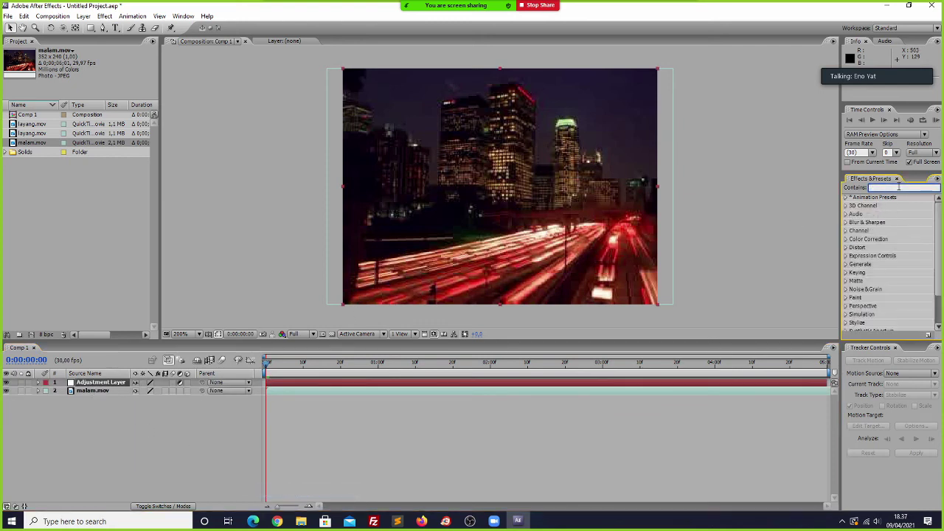
{"action": "type", "text": "ligh"}
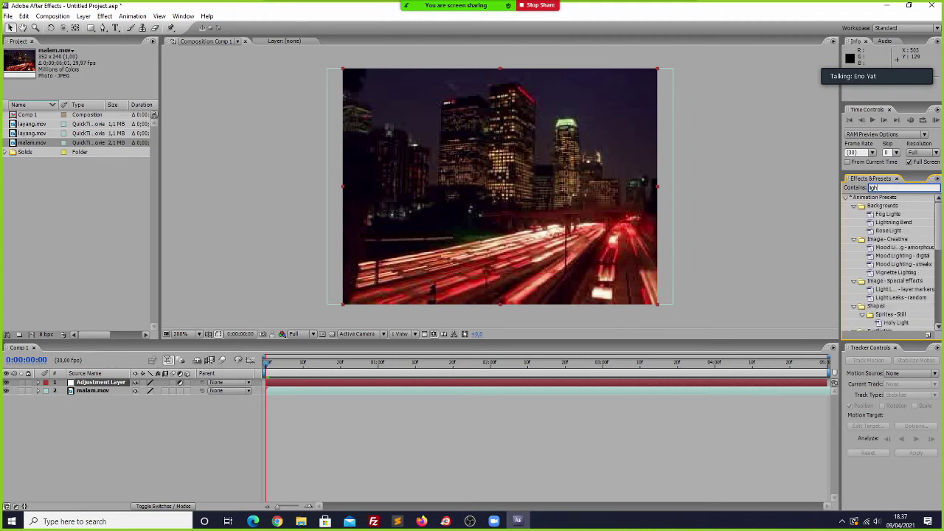
{"action": "type", "text": "tn"}
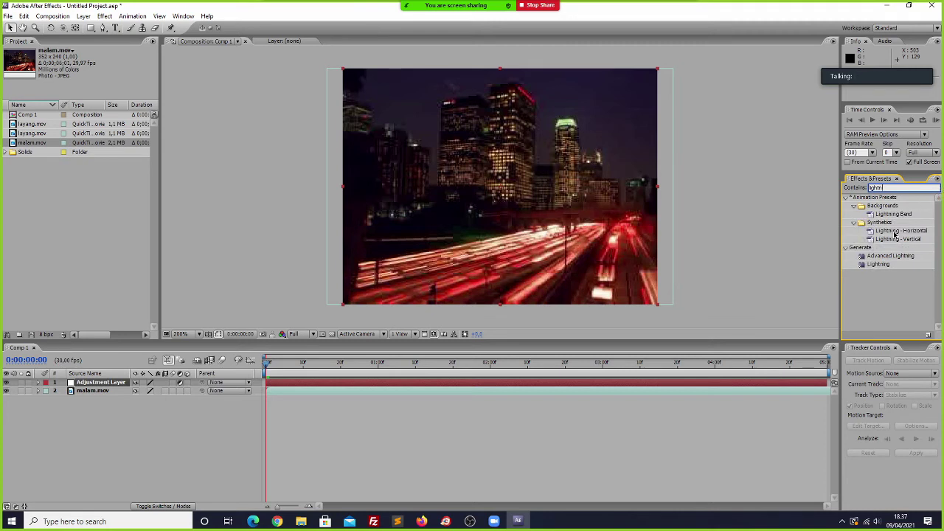
{"action": "double_click", "coordinate": [877, 264]}
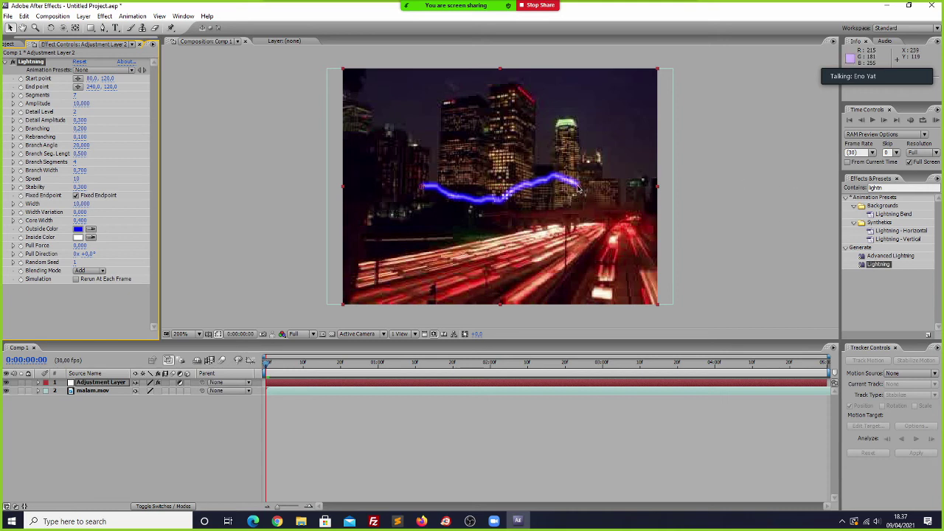
- Move the lightning's end point to about 258.5, 94, preview the bolt, and return to 0:00:00:00
{"action": "left_click_drag", "start_coordinate": [579, 189], "coordinate": [599, 157]}
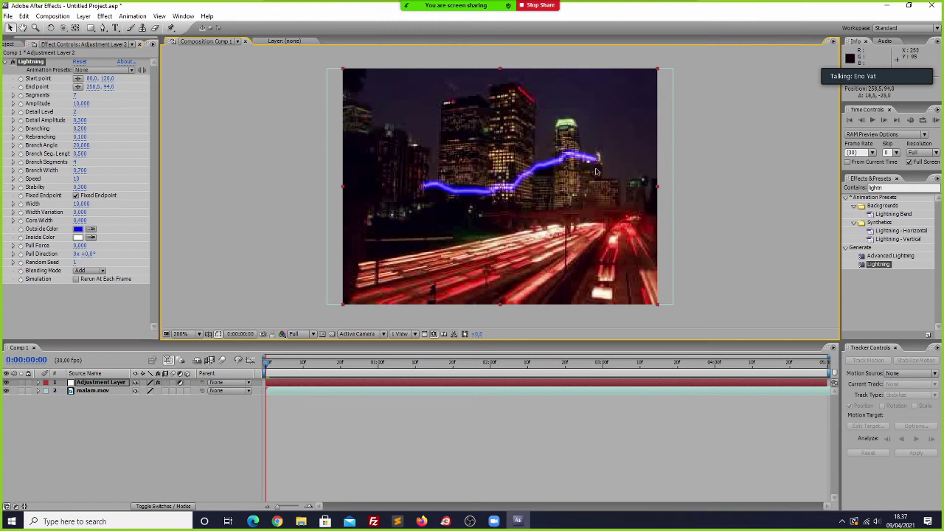
{"action": "left_click", "coordinate": [934, 122]}
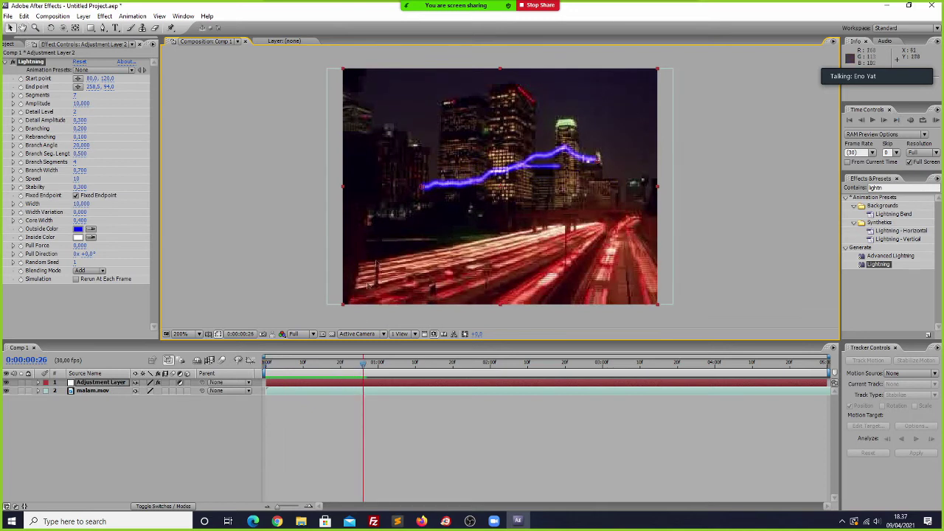
{"action": "left_click_drag", "start_coordinate": [364, 367], "coordinate": [267, 367]}
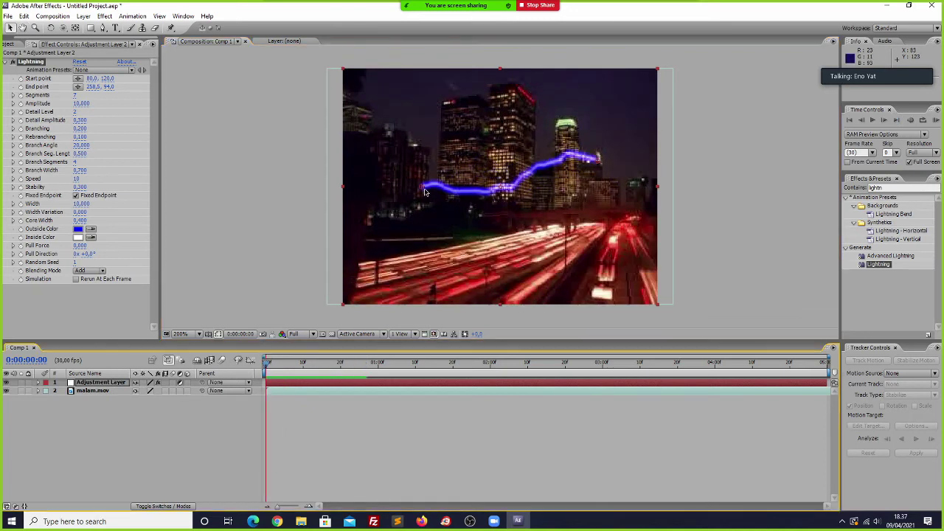
- Place the lightning's start point at about 73.5, -8 and its end point at about 109, 174.5, and play a preview
{"action": "left_click_drag", "start_coordinate": [421, 190], "coordinate": [416, 63]}
{"action": "left_click_drag", "start_coordinate": [598, 161], "coordinate": [440, 250]}
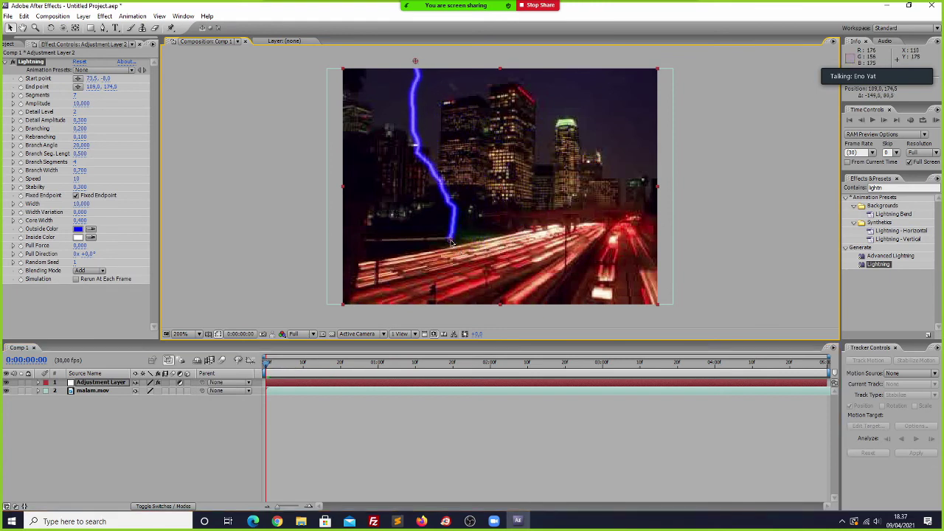
{"action": "key", "text": "space"}
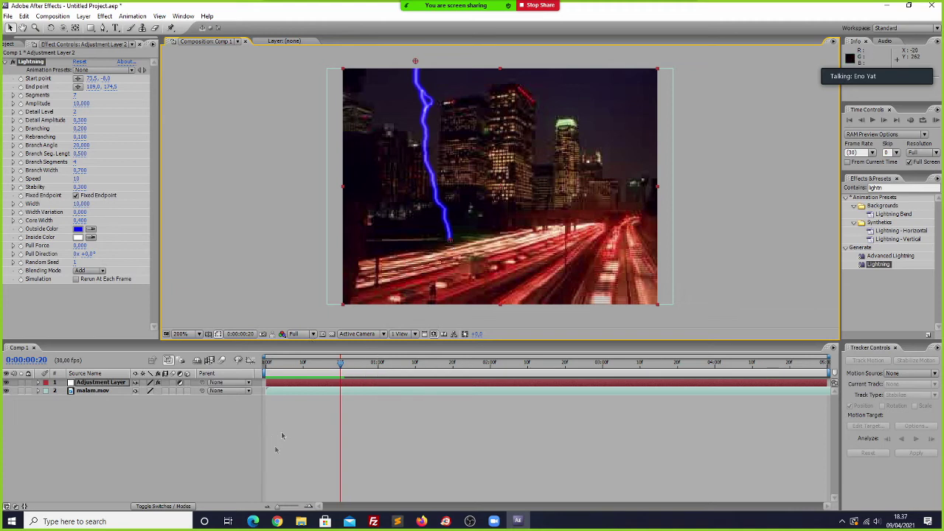
- Switch to File Explorer and show the contents of the animasi\bahan folder in Details view
{"action": "left_click", "coordinate": [301, 521]}
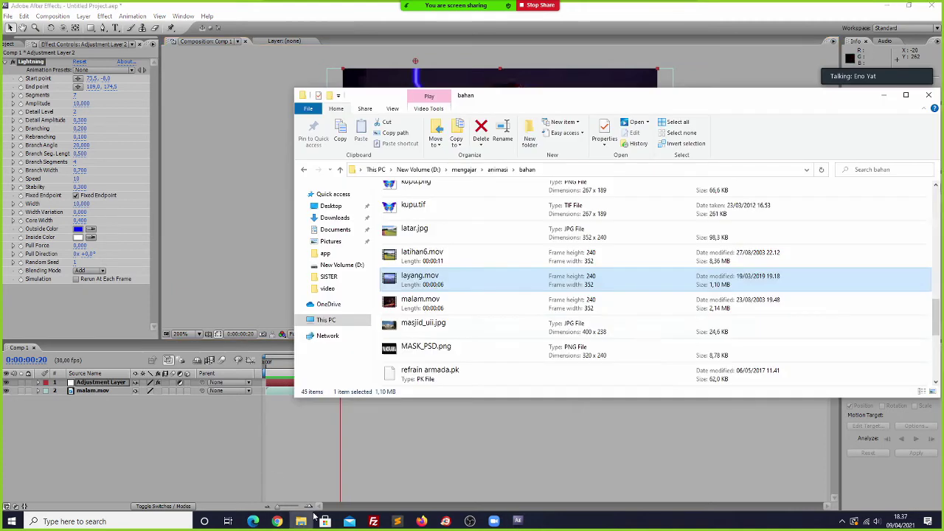
{"action": "left_click", "coordinate": [497, 170]}
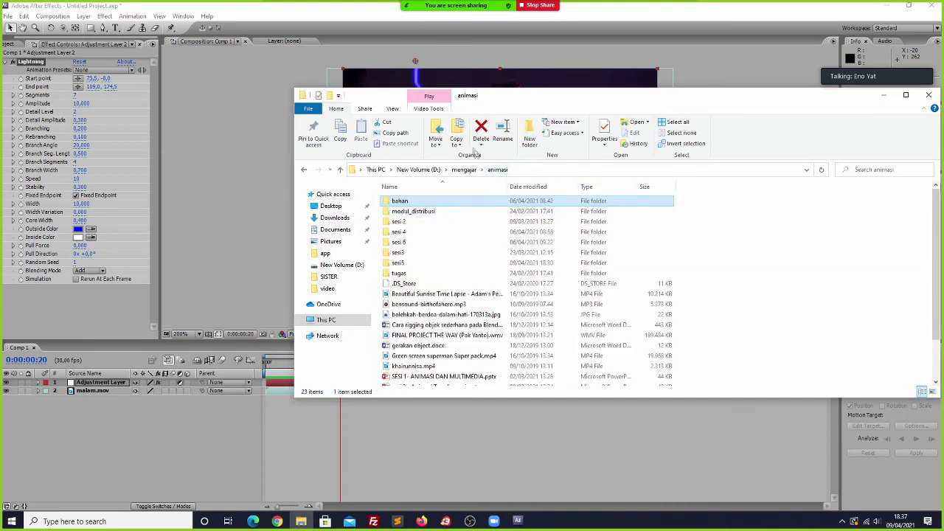
{"action": "left_click", "coordinate": [392, 109]}
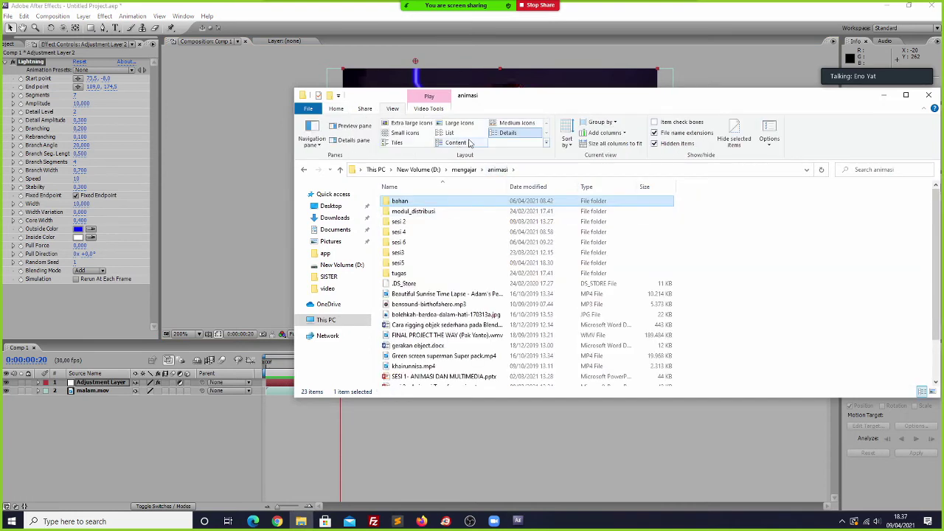
{"action": "left_click", "coordinate": [454, 135]}
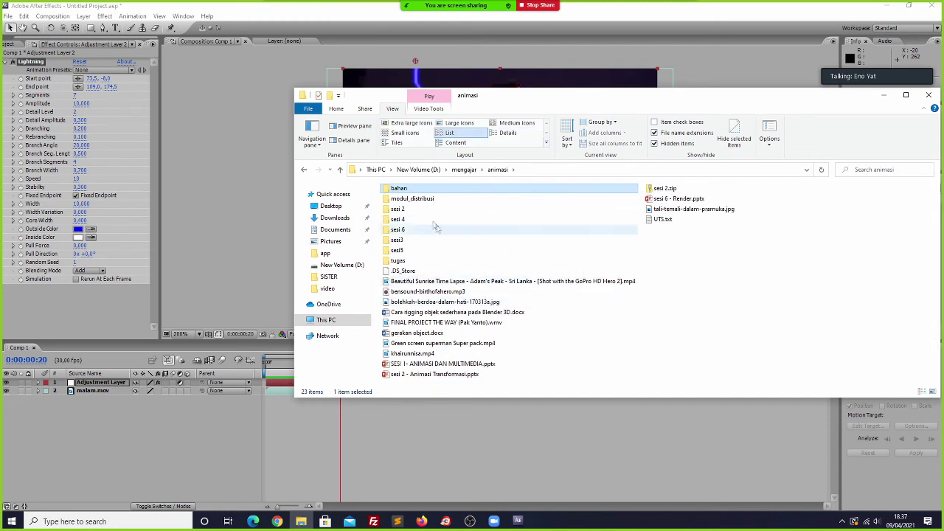
{"action": "double_click", "coordinate": [408, 193]}
{"action": "left_click", "coordinate": [455, 142]}
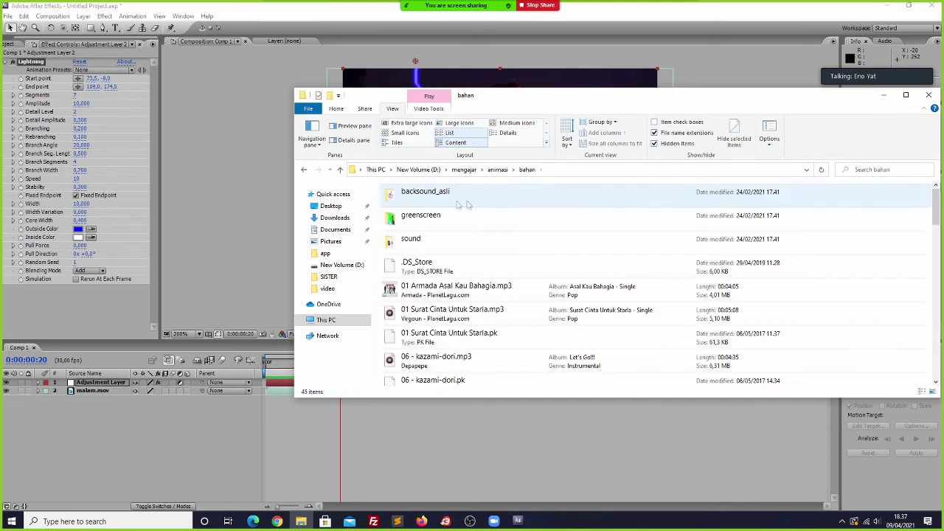
{"action": "left_click", "coordinate": [504, 132]}
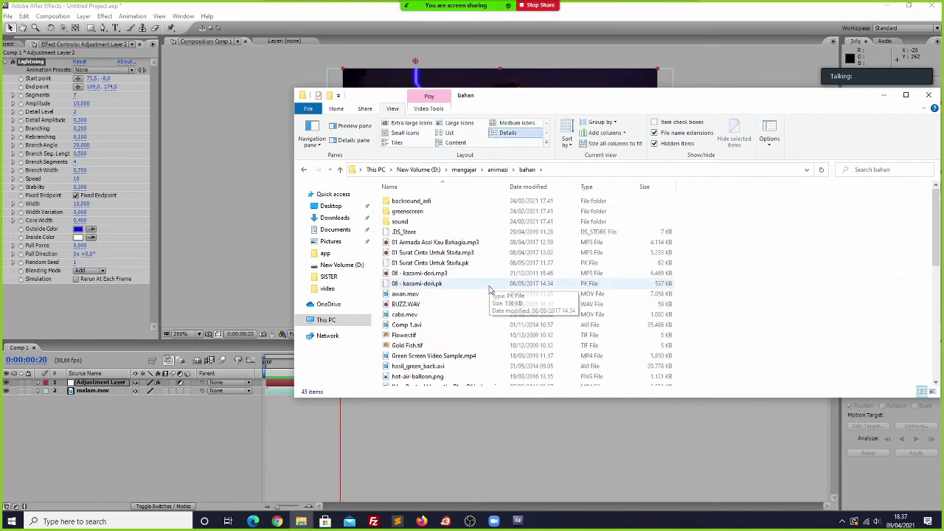
- Open the sound subfolder and select thunder_clap.wav
{"action": "double_click", "coordinate": [465, 221]}
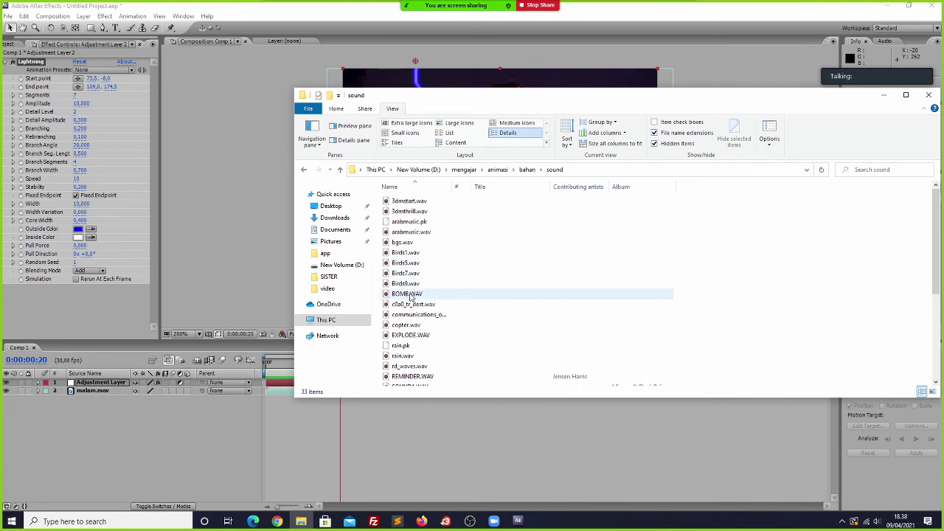
{"action": "scroll", "coordinate": [418, 317], "scroll_direction": "down", "scroll_amount": 5}
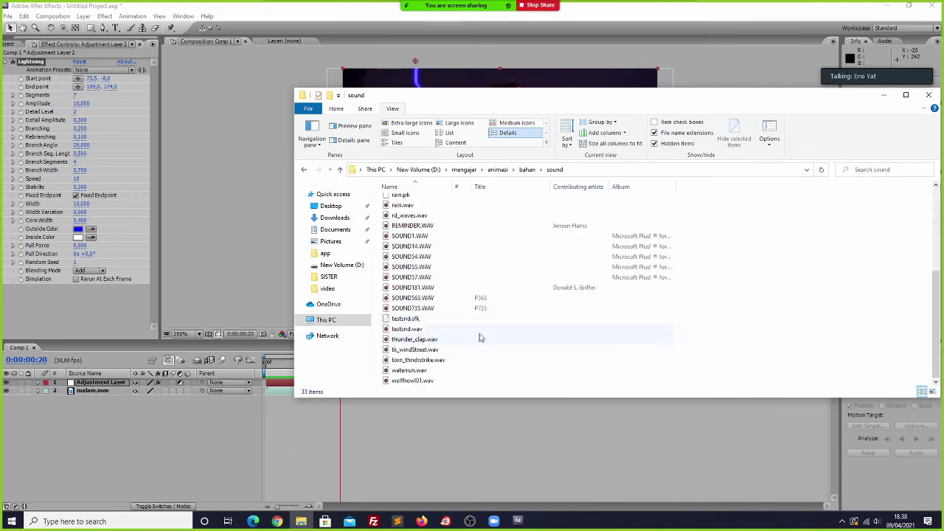
{"action": "left_click", "coordinate": [419, 341]}
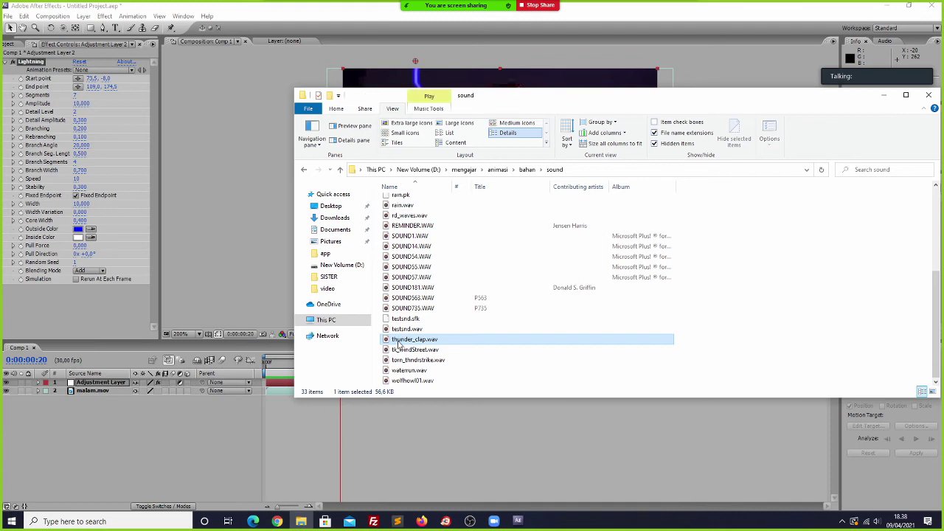
- Show the After Effects project items and import thunder_clap.wav from the sound folder into the project
{"action": "left_click", "coordinate": [236, 221]}
{"action": "key", "text": "ctrl+0"}
{"action": "left_click", "coordinate": [301, 521]}
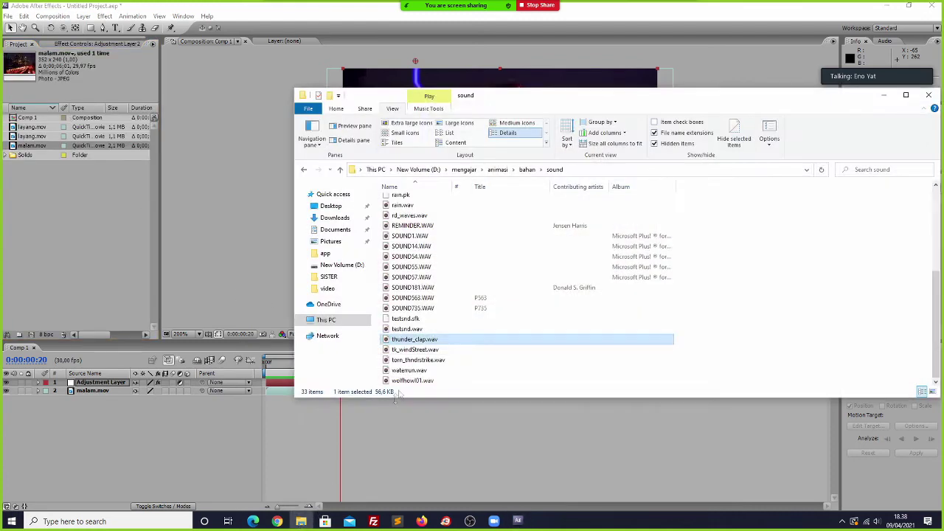
{"action": "left_click_drag", "start_coordinate": [398, 341], "coordinate": [70, 205]}
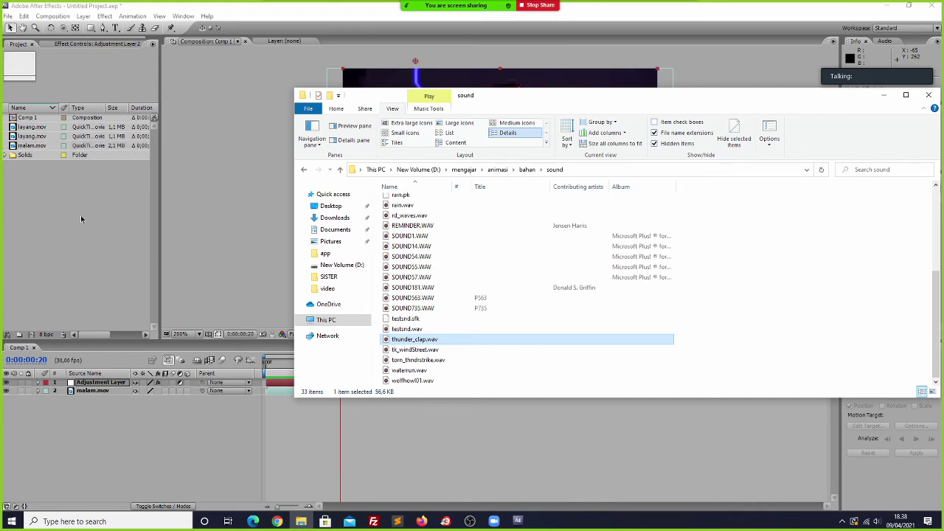
{"action": "left_click", "coordinate": [81, 219]}
- Add thunder_clap.wav to Comp 1 below malam.mov, starting at about 0:00:00:19, and preview the composition
{"action": "left_click_drag", "start_coordinate": [40, 165], "coordinate": [365, 404]}
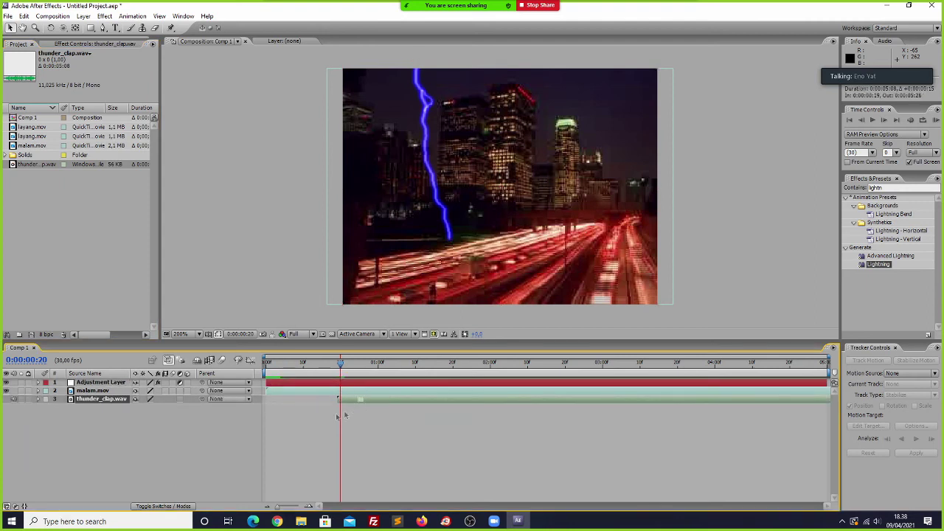
{"action": "left_click", "coordinate": [334, 420]}
{"action": "key", "text": "space"}
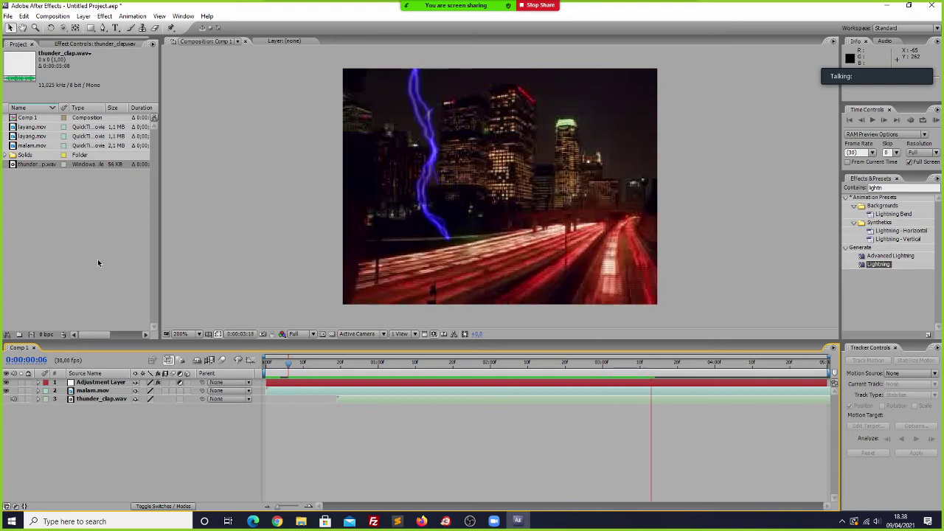
- Open the thunder_clap.wav footage for viewing, listen to the file from File Explorer in the music player, and close the player
{"action": "left_click", "coordinate": [40, 170]}
{"action": "double_click", "coordinate": [40, 167]}
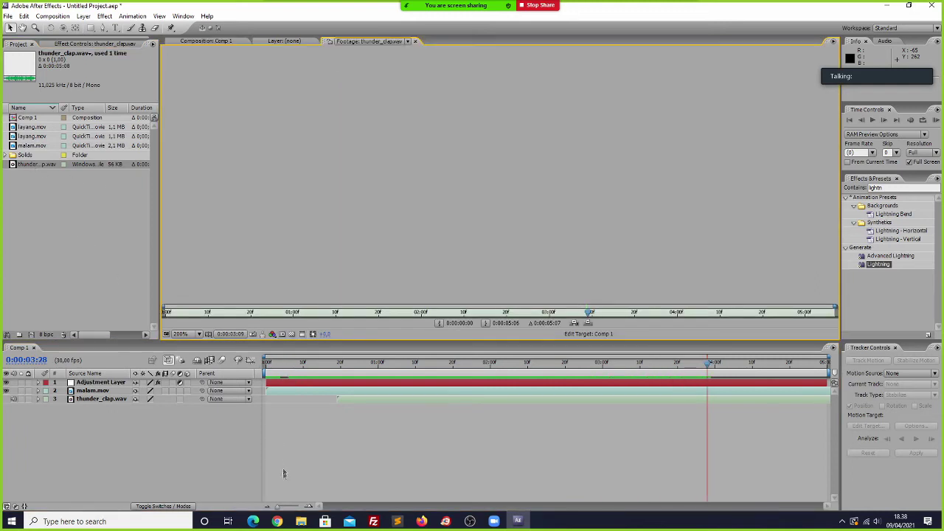
{"action": "left_click", "coordinate": [301, 521]}
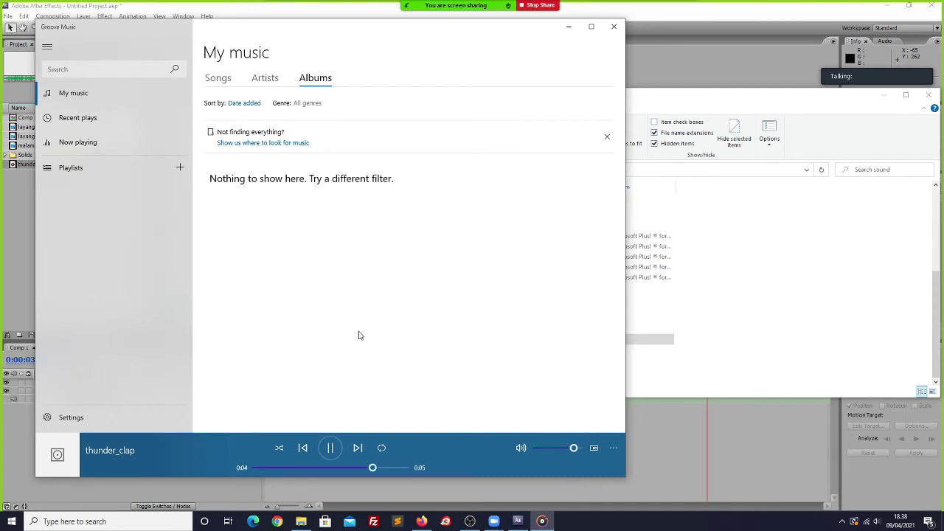
{"action": "left_click", "coordinate": [614, 27]}
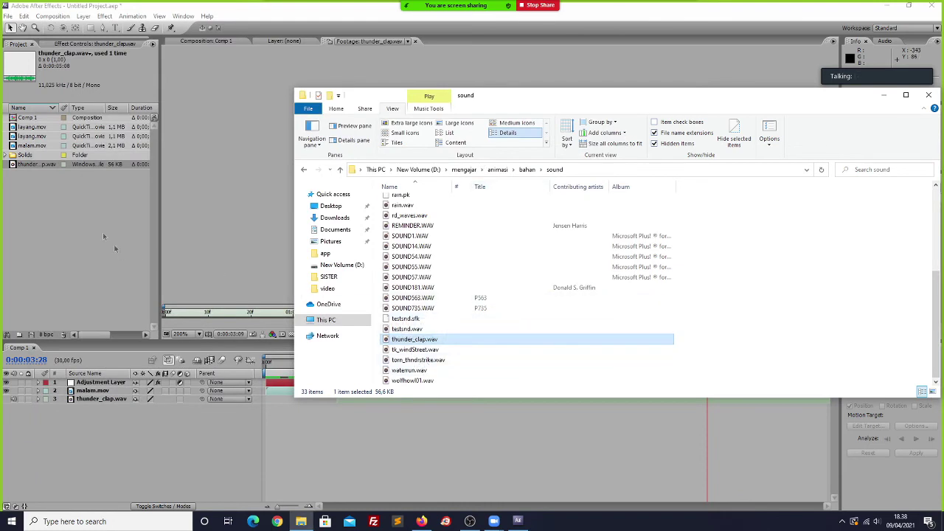
- Move the thunder_clap.wav layer to start at 0:00:00:00 in Comp 1 and select the adjustment layer
{"action": "left_click", "coordinate": [346, 399]}
{"action": "left_click_drag", "start_coordinate": [346, 400], "coordinate": [297, 400]}
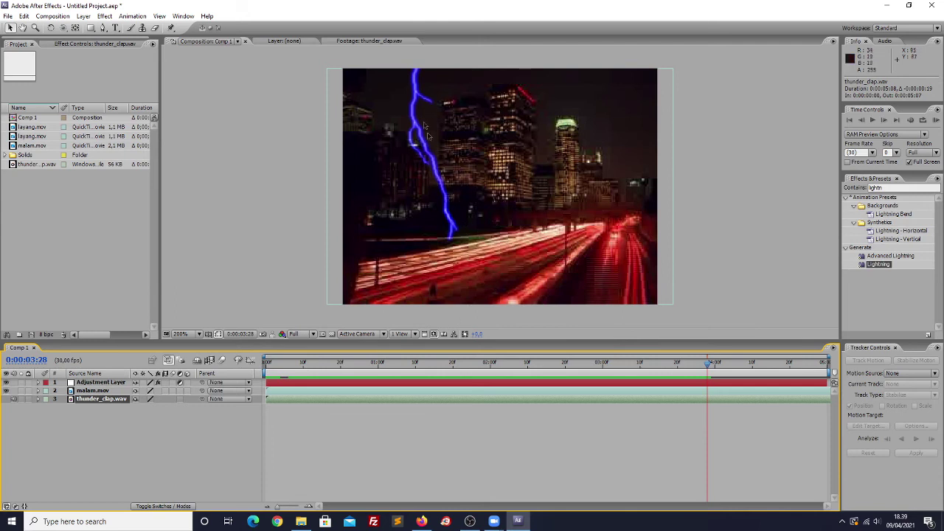
{"action": "left_click", "coordinate": [95, 384]}
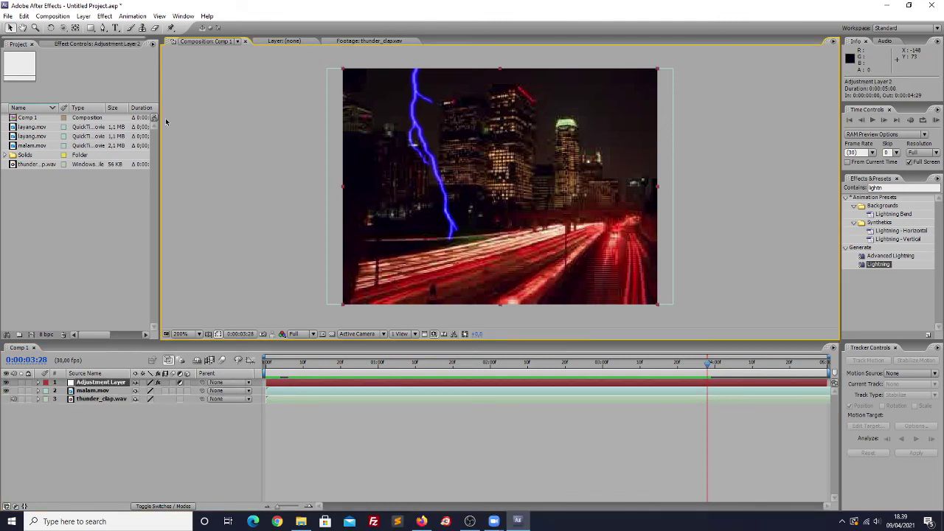
- Adjust the adjustment layer's Lightning effect to Amplitude 13,300, Width 12,100, Speed 12, Start point X 60,5, End point X 96,0 and Y -7,5
{"action": "key", "text": "F3"}
{"action": "left_click_drag", "start_coordinate": [82, 105], "coordinate": [93, 103]}
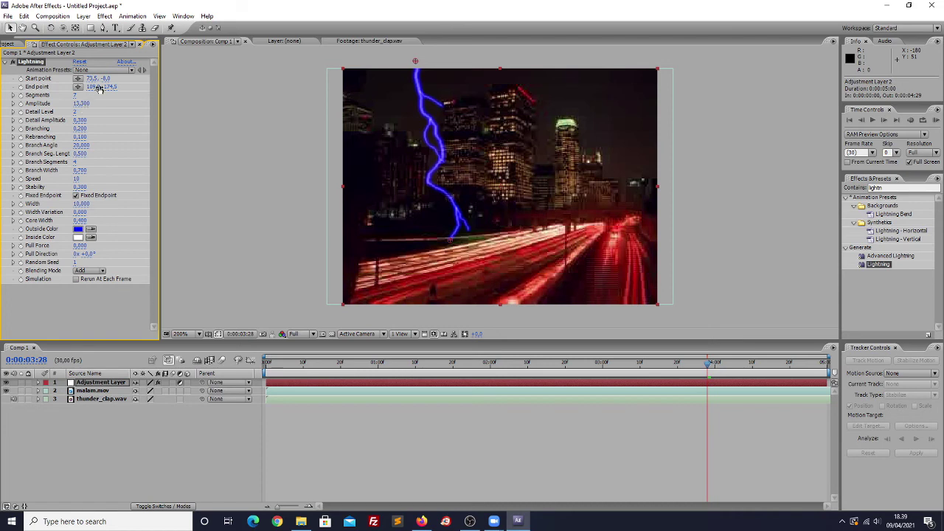
{"action": "left_click_drag", "start_coordinate": [99, 87], "coordinate": [94, 85]}
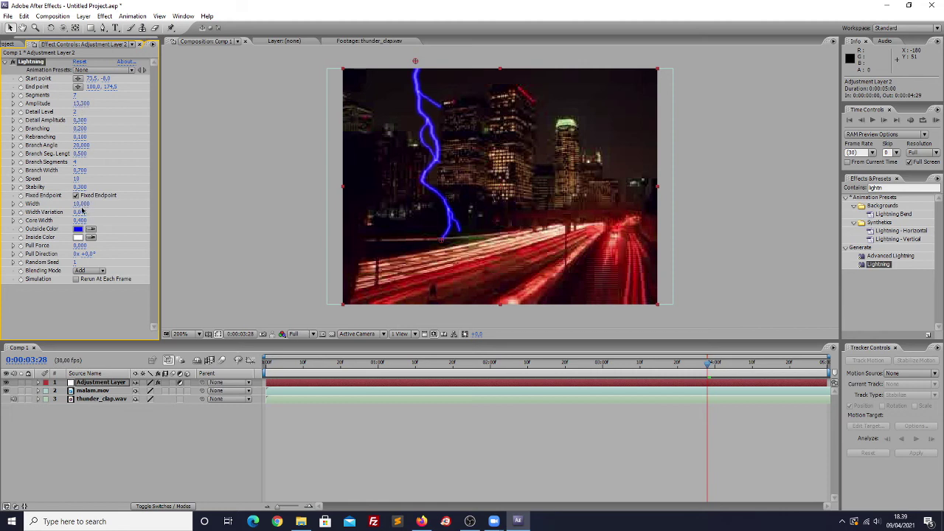
{"action": "left_click_drag", "start_coordinate": [81, 204], "coordinate": [89, 203]}
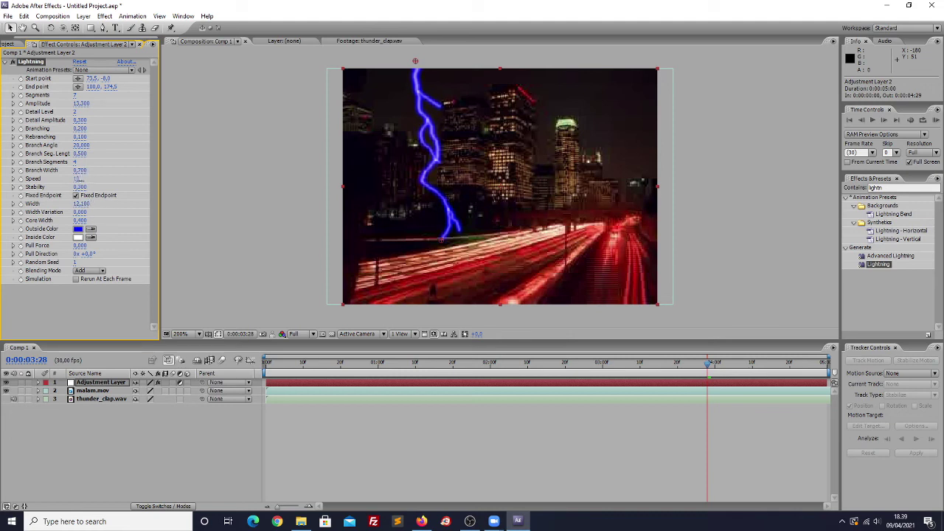
{"action": "left_click_drag", "start_coordinate": [79, 179], "coordinate": [94, 181]}
{"action": "left_click_drag", "start_coordinate": [89, 180], "coordinate": [92, 180]}
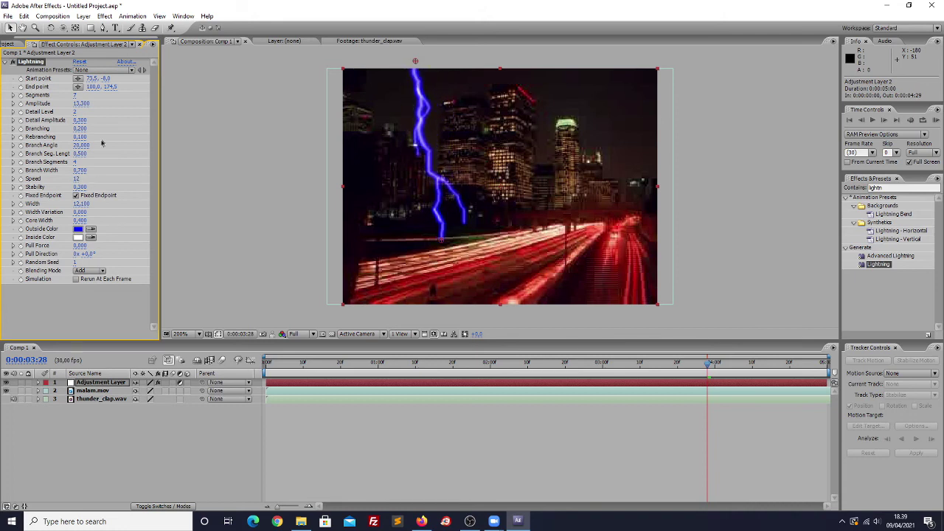
{"action": "mouse_move", "coordinate": [93, 77]}
{"action": "left_mouse_down"}
{"action": "mouse_move", "coordinate": [93, 88]}
{"action": "mouse_move", "coordinate": [104, 87]}
{"action": "mouse_move", "coordinate": [90, 87]}
{"action": "left_mouse_up"}
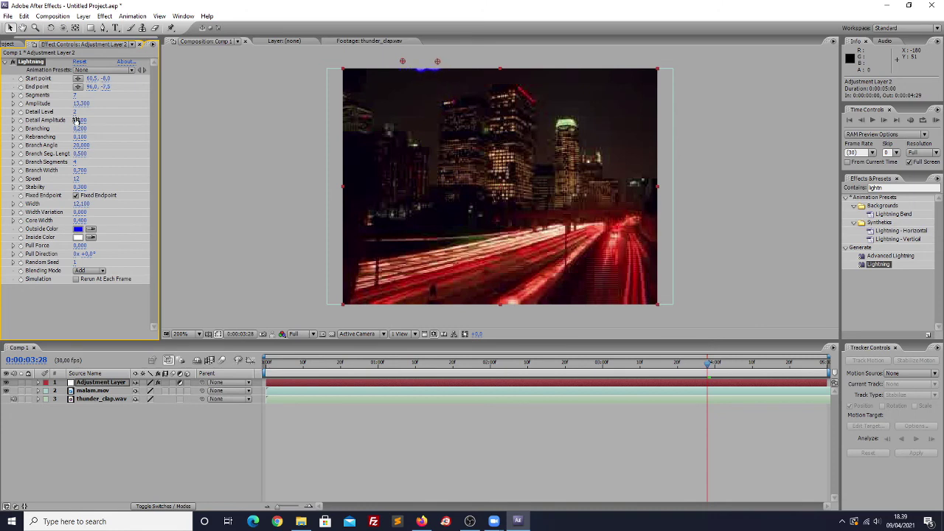
- Reveal the adjustment layer's Transform properties and enable Position keyframing at 0:00:00:00
{"action": "left_click", "coordinate": [39, 382]}
{"action": "left_click", "coordinate": [47, 399]}
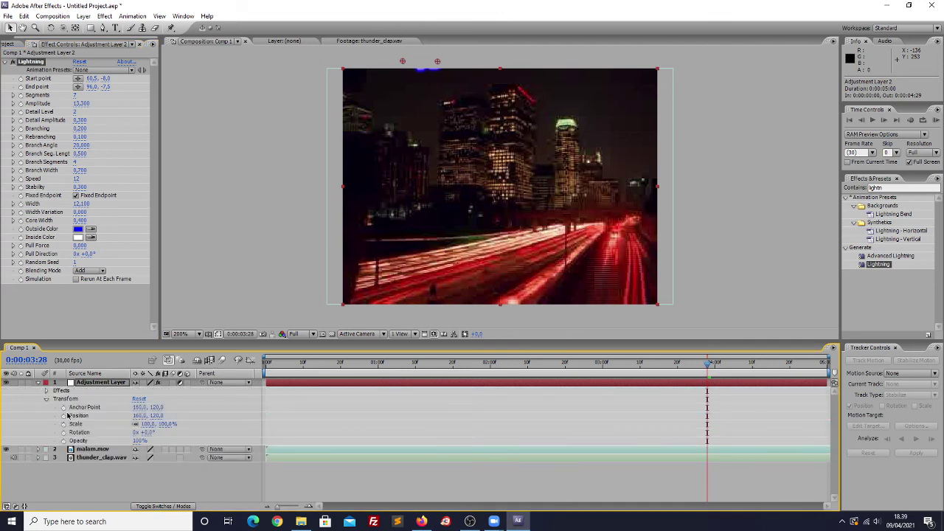
{"action": "left_click", "coordinate": [63, 415]}
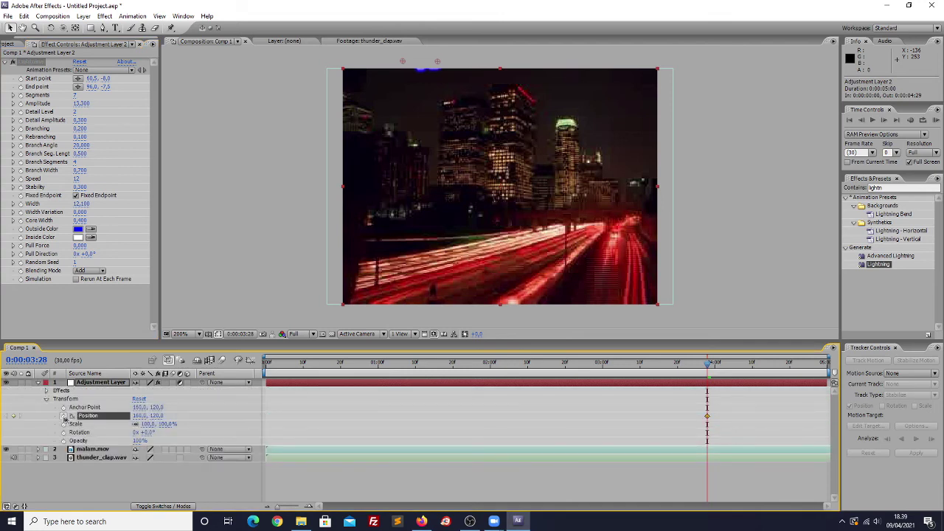
{"action": "key", "text": "ctrl+z"}
{"action": "left_click_drag", "start_coordinate": [709, 368], "coordinate": [151, 391]}
{"action": "left_click", "coordinate": [62, 416]}
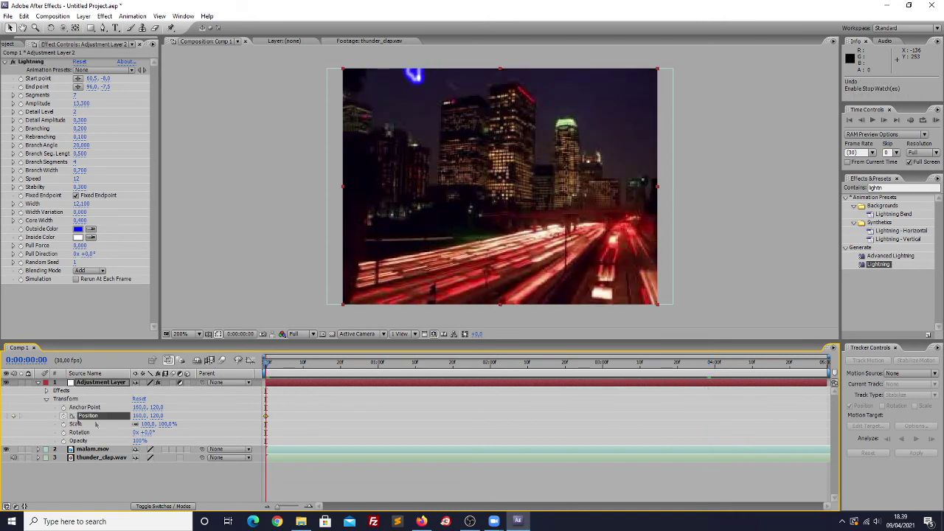
- Try extending the Lightning End point Y to 211,5 at 0:00:01:16 without keyframing it, and undo the change
{"action": "left_click_drag", "start_coordinate": [268, 367], "coordinate": [437, 366]}
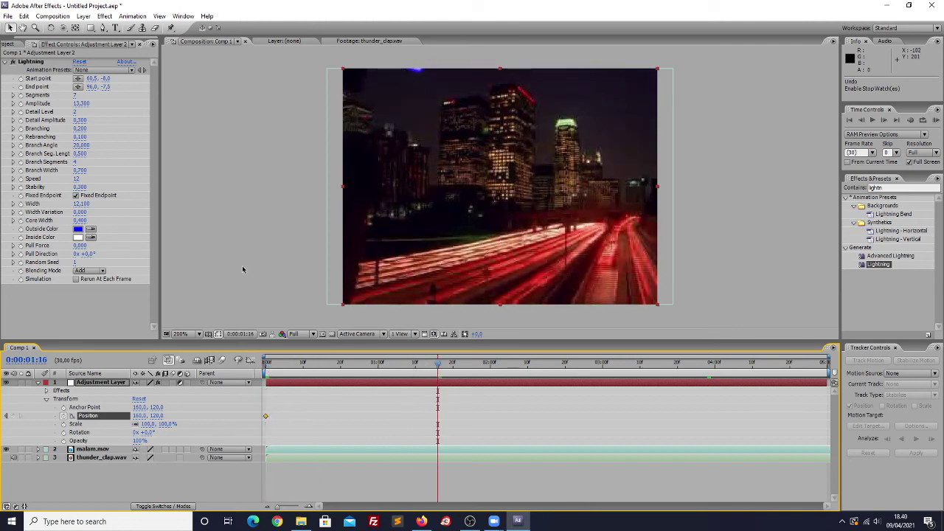
{"action": "left_click_drag", "start_coordinate": [108, 86], "coordinate": [197, 109]}
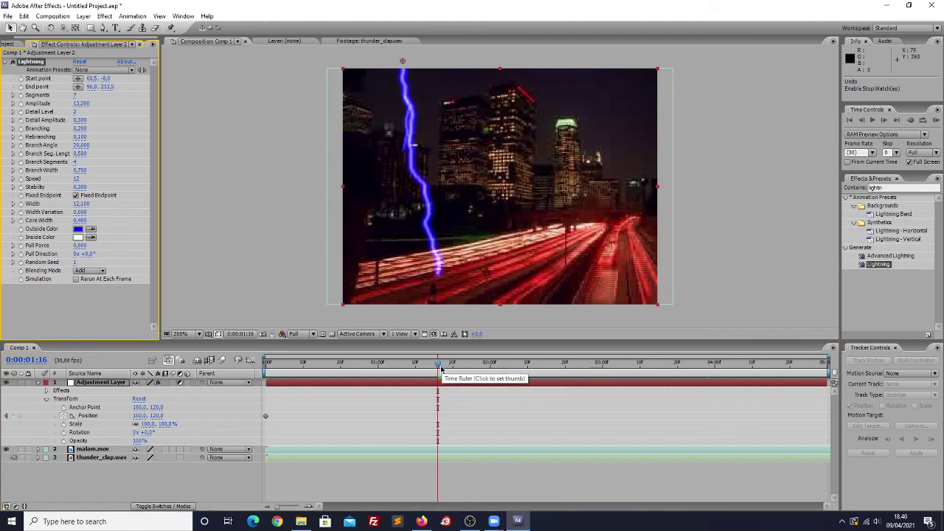
{"action": "left_click_drag", "start_coordinate": [441, 369], "coordinate": [438, 369]}
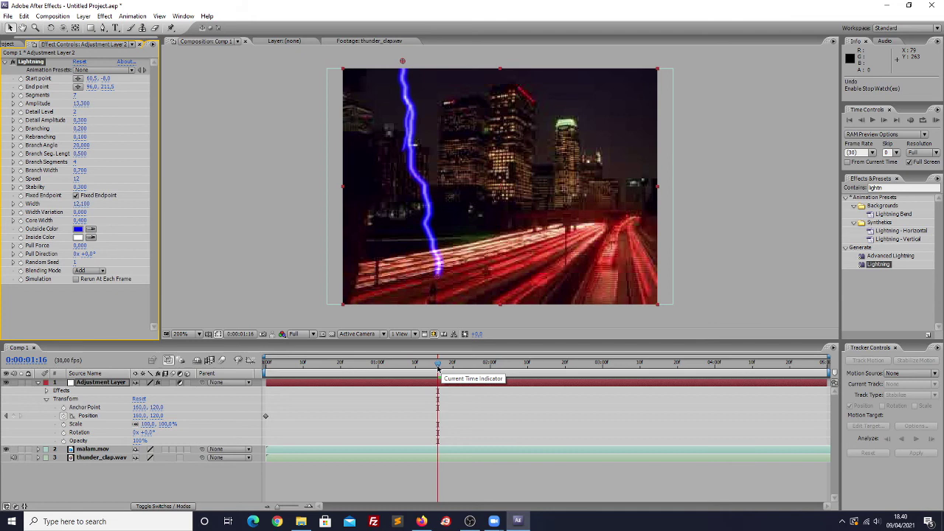
{"action": "mouse_move", "coordinate": [438, 368]}
{"action": "left_mouse_down"}
{"action": "mouse_move", "coordinate": [270, 367]}
{"action": "mouse_move", "coordinate": [439, 368]}
{"action": "left_mouse_up"}
{"action": "key", "text": "ctrl+z"}
- Keyframe the Lightning End point at 0:00:00:00 and add a second keyframe at 0:00:01:05 with Y at 233,5
{"action": "left_click_drag", "start_coordinate": [305, 367], "coordinate": [249, 363]}
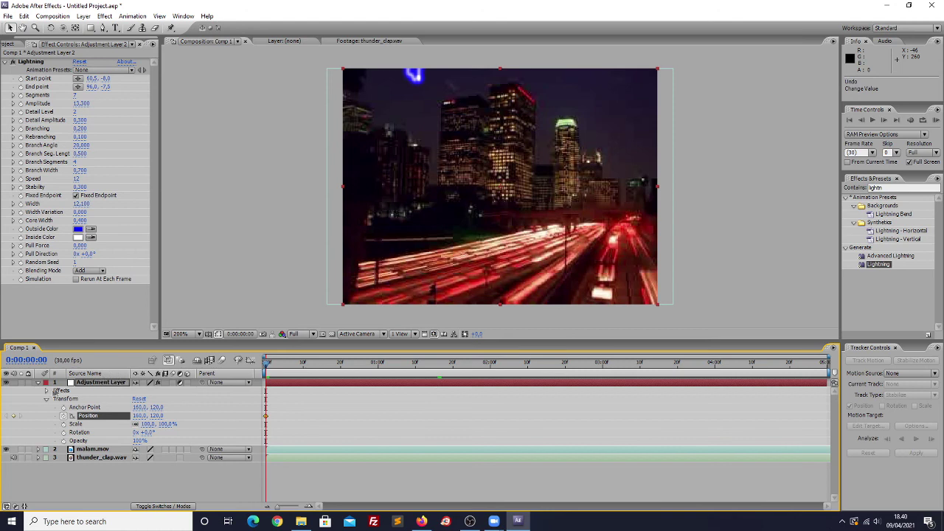
{"action": "left_click", "coordinate": [45, 390]}
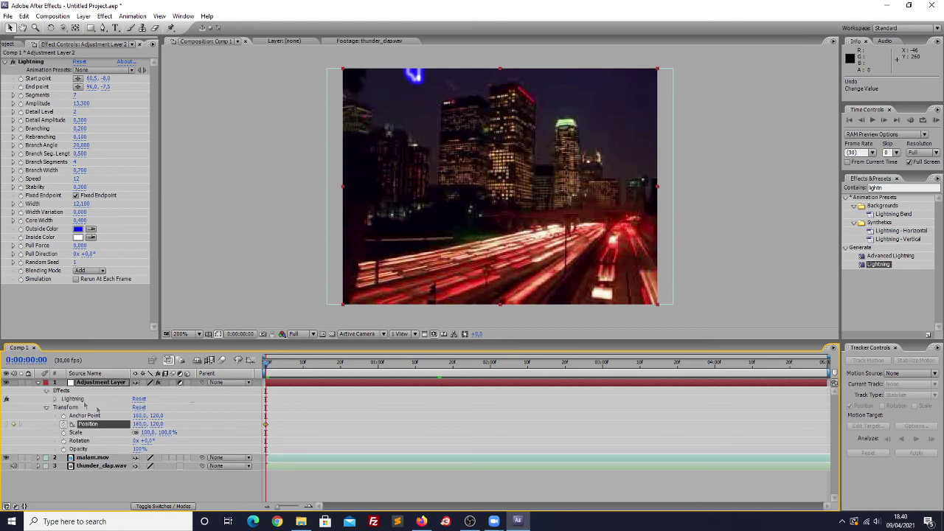
{"action": "left_click", "coordinate": [54, 399]}
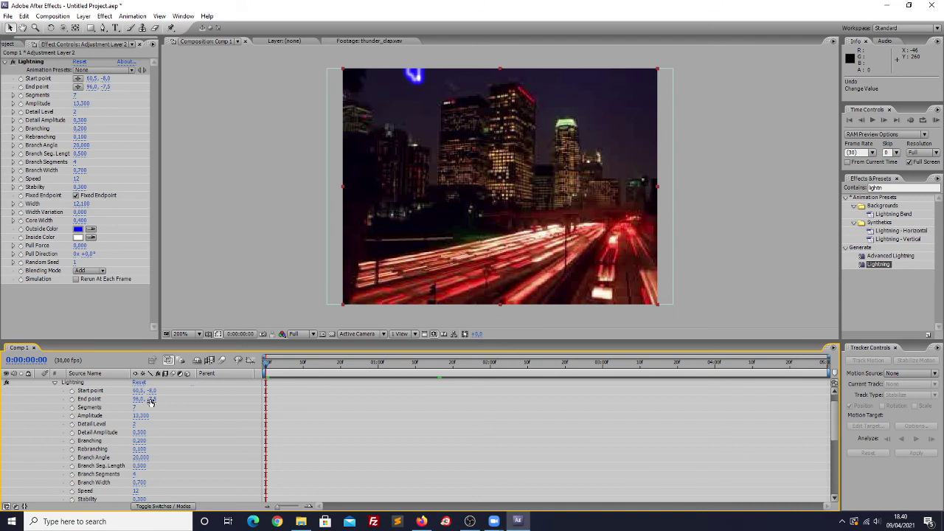
{"action": "left_click", "coordinate": [73, 399]}
{"action": "left_click_drag", "start_coordinate": [267, 366], "coordinate": [396, 365]}
{"action": "left_click_drag", "start_coordinate": [151, 403], "coordinate": [264, 405]}
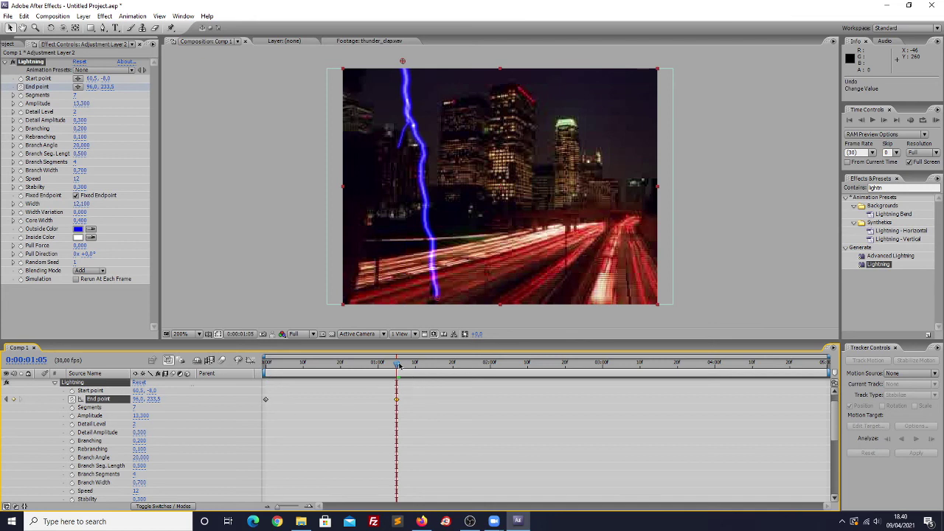
- Return to the start of Comp 1 and run a full-screen RAM preview of the growing lightning bolt
{"action": "left_click_drag", "start_coordinate": [398, 366], "coordinate": [177, 352]}
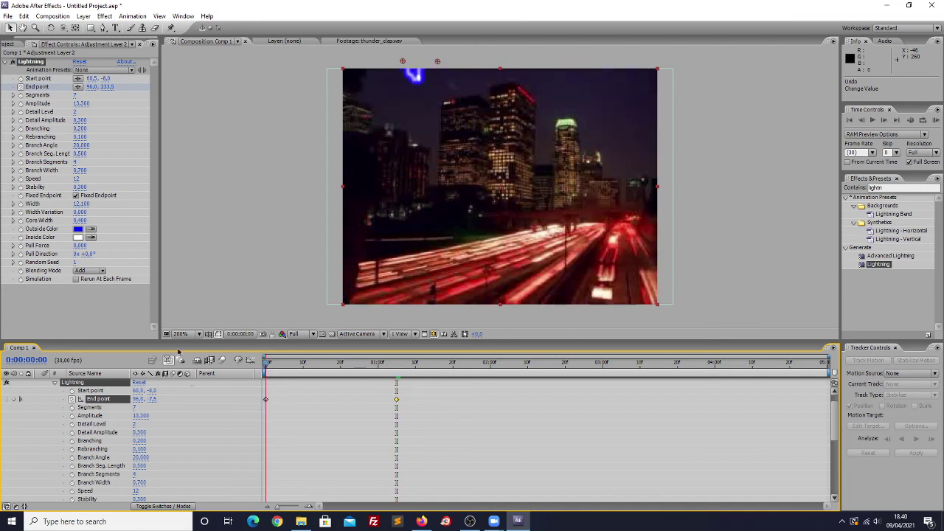
{"action": "left_click", "coordinate": [935, 121]}
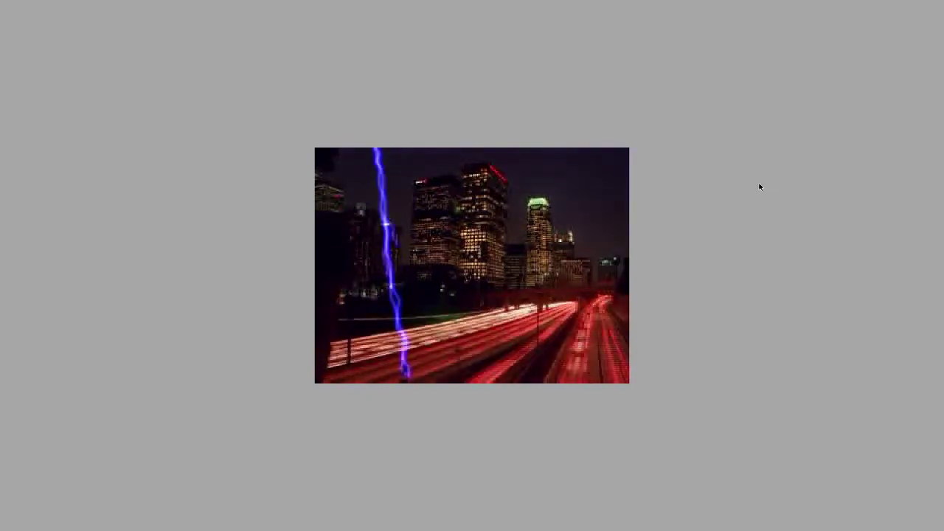
{"action": "left_click", "coordinate": [720, 169]}
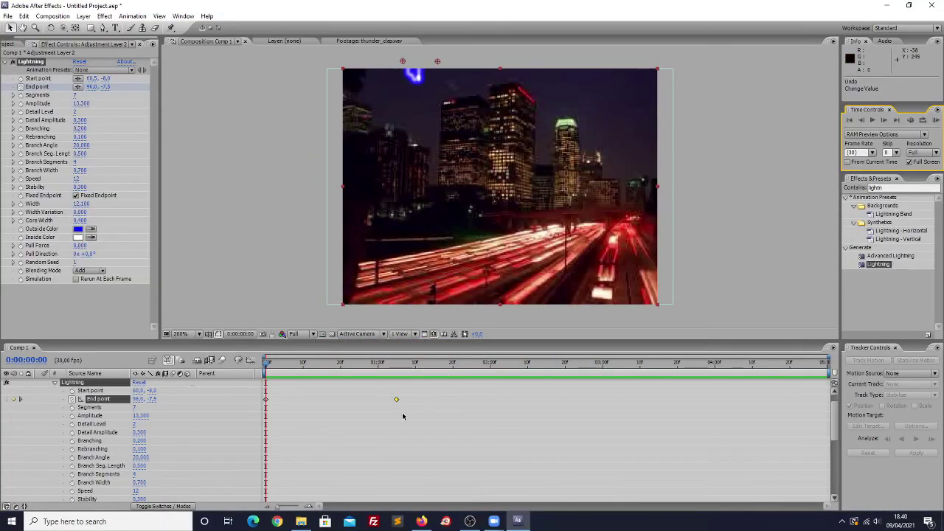
- Shift the second Lightning End point keyframe earlier to 0:00:00:13 and play back the result
{"action": "left_click_drag", "start_coordinate": [397, 402], "coordinate": [388, 402]}
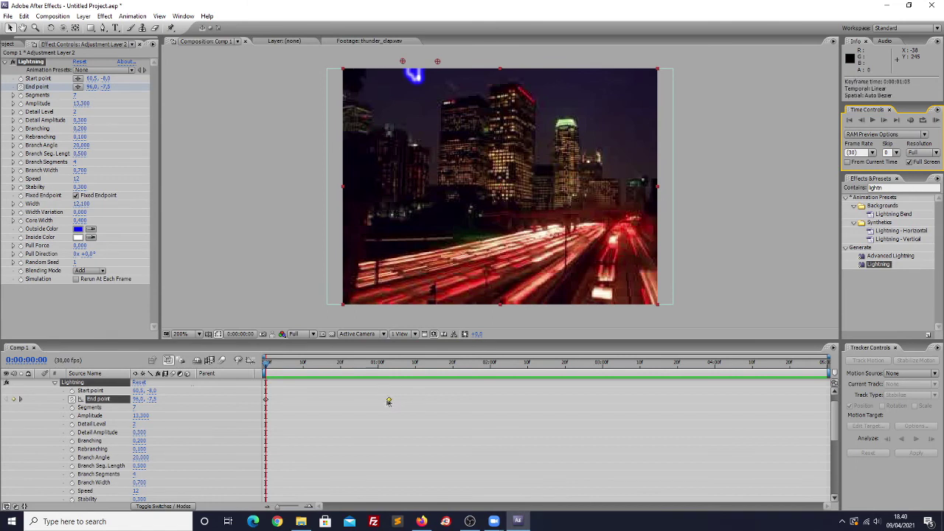
{"action": "left_click_drag", "start_coordinate": [315, 401], "coordinate": [315, 399]}
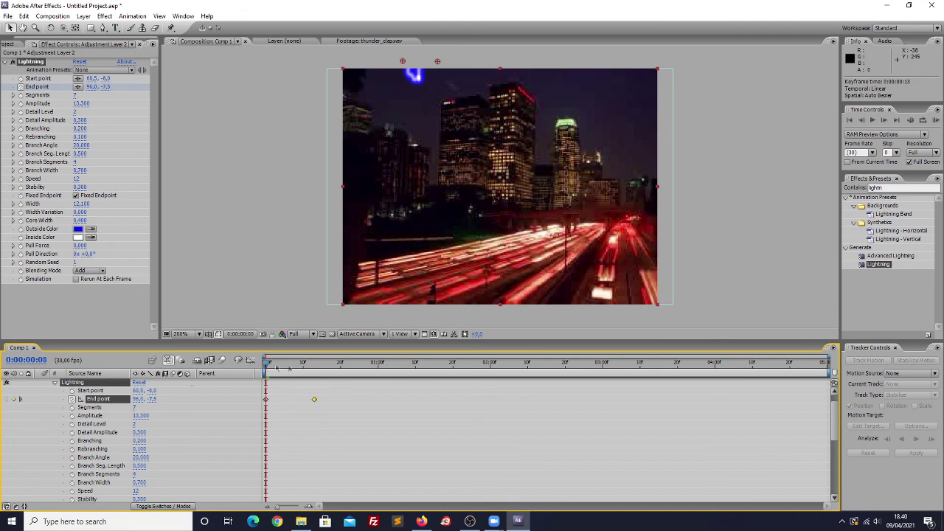
{"action": "key", "text": "space"}
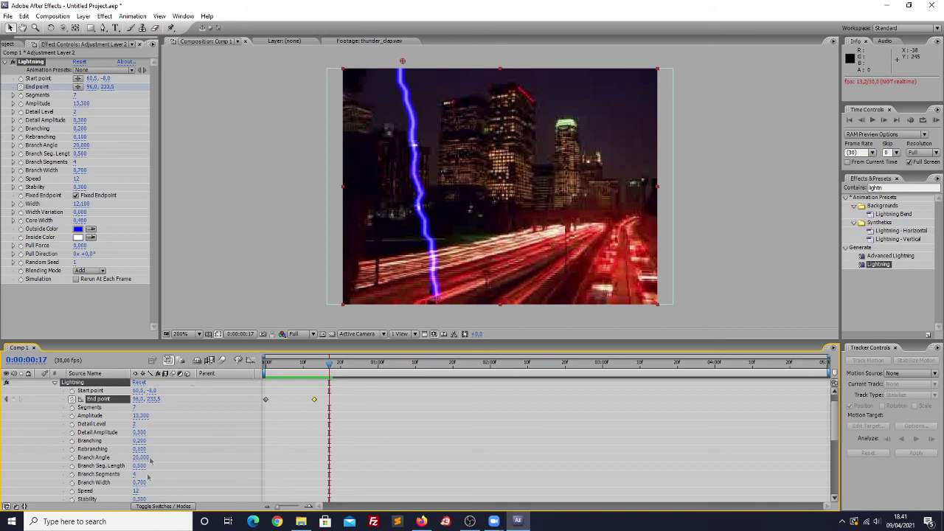
- Set the Lightning Speed to 1 and move the second End point keyframe to 0:00:00:05, previewing the animation
{"action": "left_click_drag", "start_coordinate": [136, 493], "coordinate": [128, 492]}
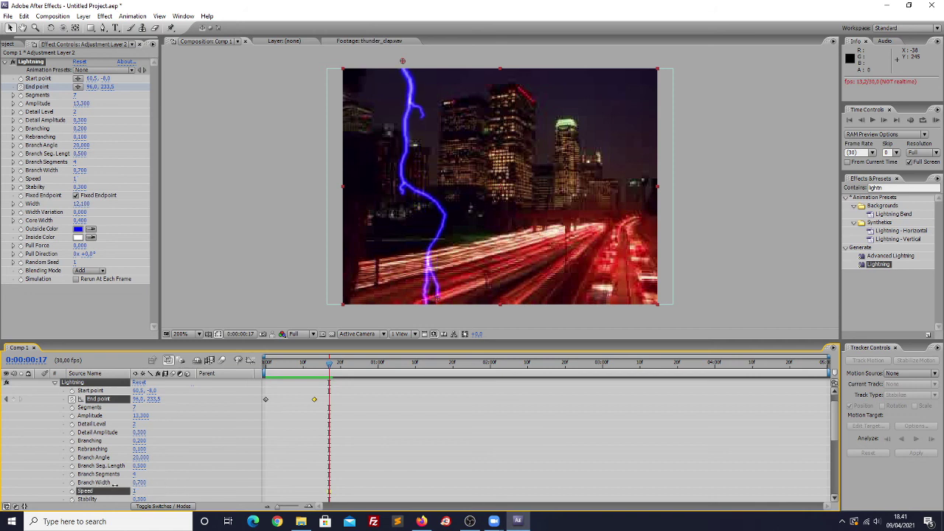
{"action": "key", "text": "space"}
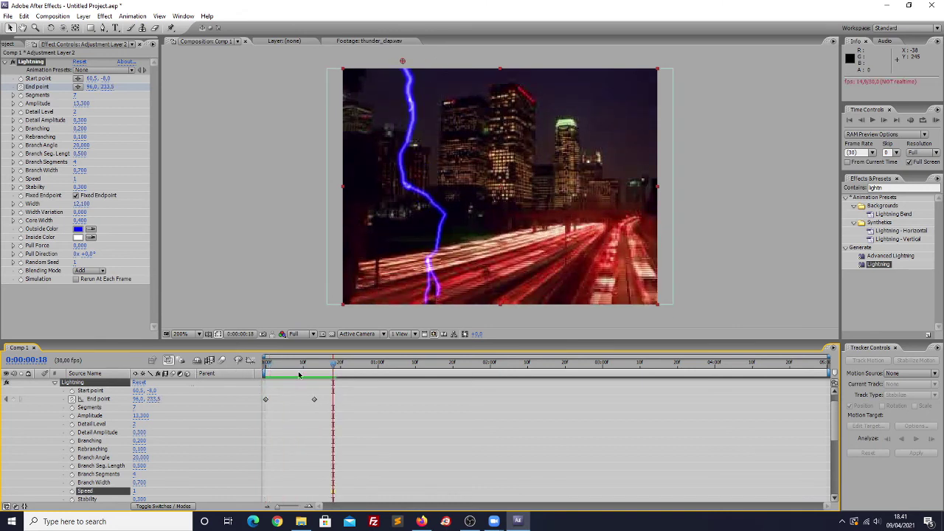
{"action": "left_click", "coordinate": [313, 401]}
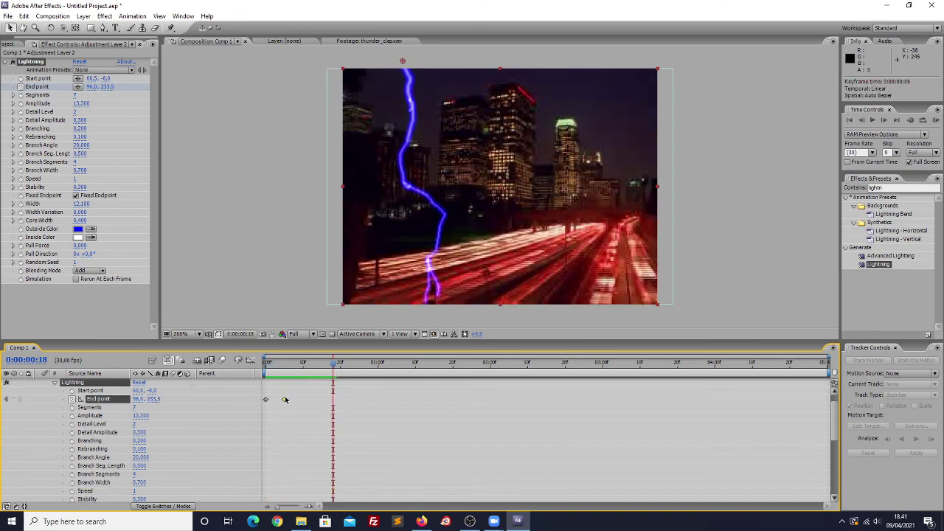
{"action": "left_click_drag", "start_coordinate": [282, 363], "coordinate": [222, 366]}
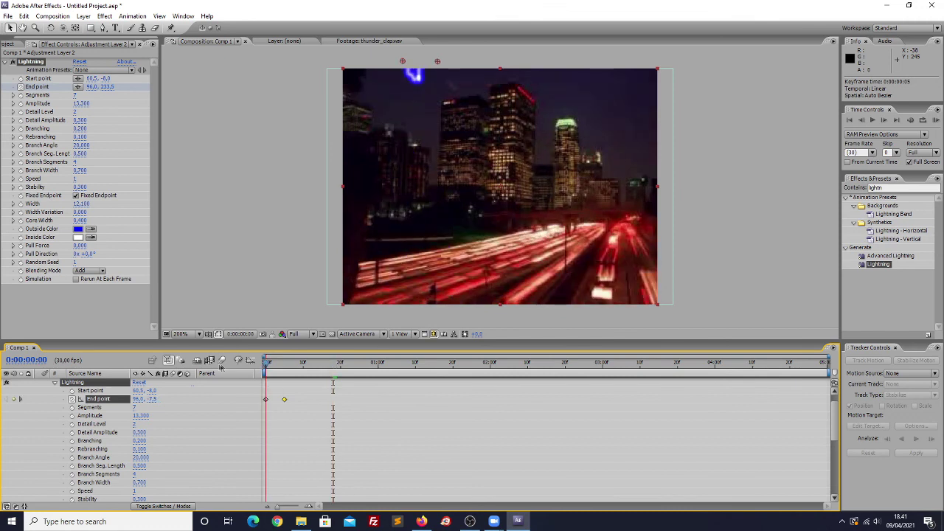
{"action": "key", "text": "KP_0"}
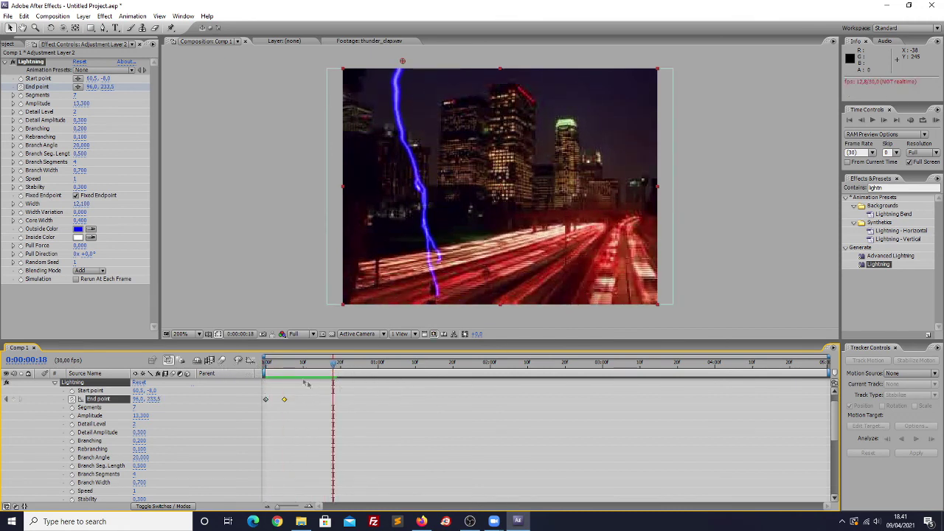
- Run a full-screen RAM preview of the faster lightning strike from 0:00:00:00
{"action": "left_click_drag", "start_coordinate": [332, 362], "coordinate": [264, 363]}
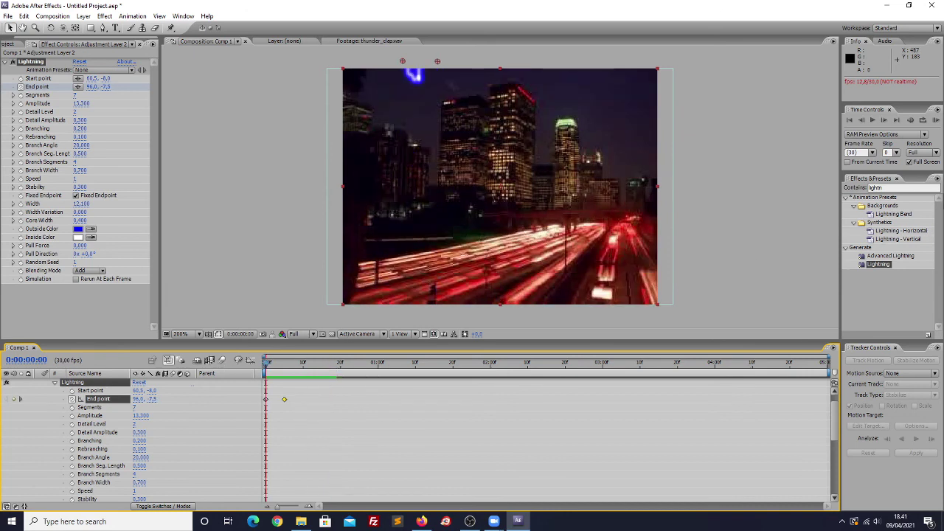
{"action": "left_click", "coordinate": [935, 120]}
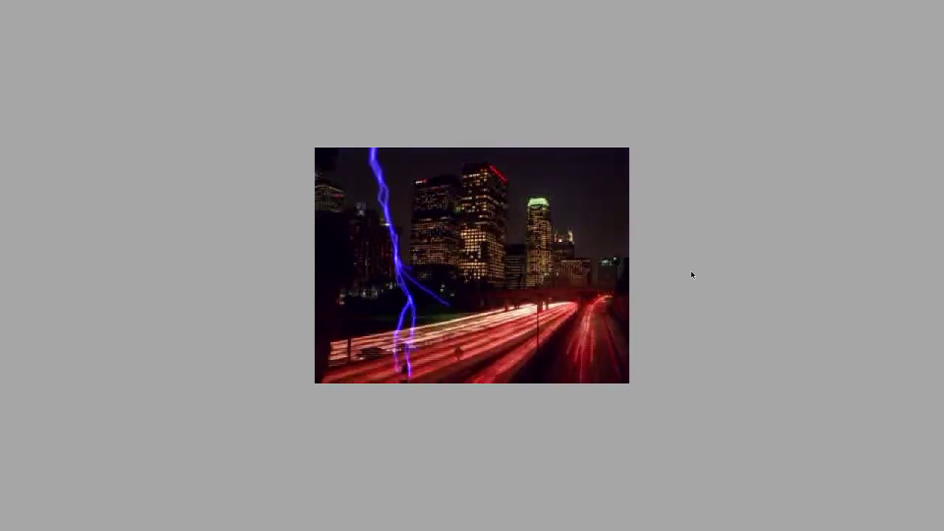
{"action": "left_click", "coordinate": [692, 275]}
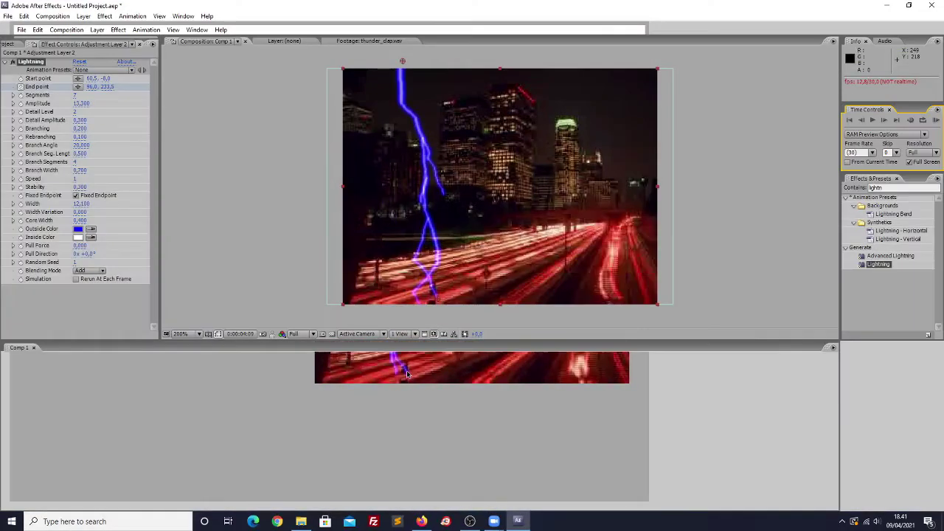
- Add a third Lightning End point keyframe at 0:00:00:11 with Y at -87,5 to retract the bolt
{"action": "left_click_drag", "start_coordinate": [752, 369], "coordinate": [310, 381]}
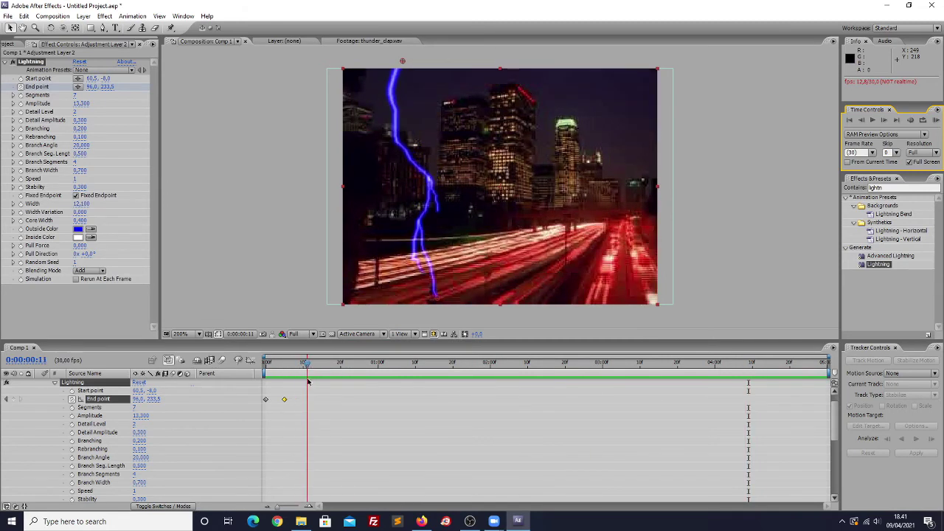
{"action": "left_click", "coordinate": [310, 375]}
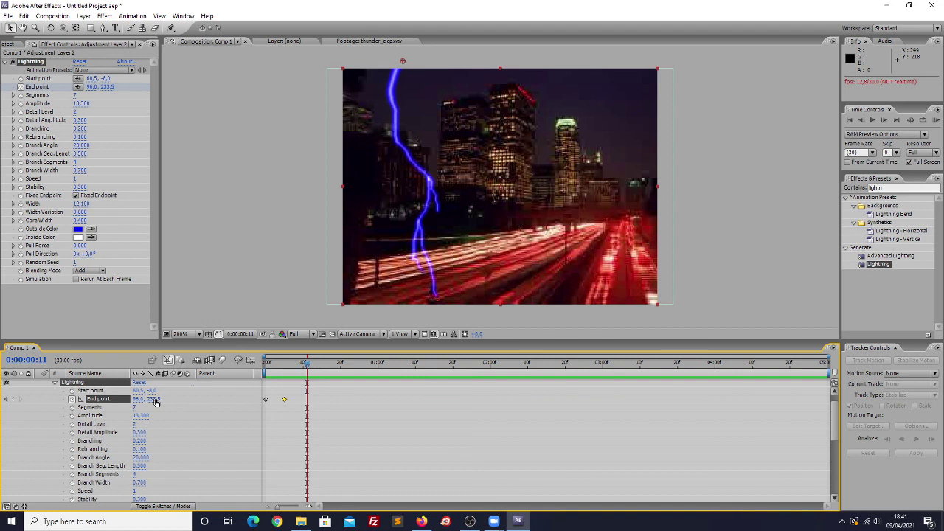
{"action": "left_click_drag", "start_coordinate": [154, 399], "coordinate": [122, 399]}
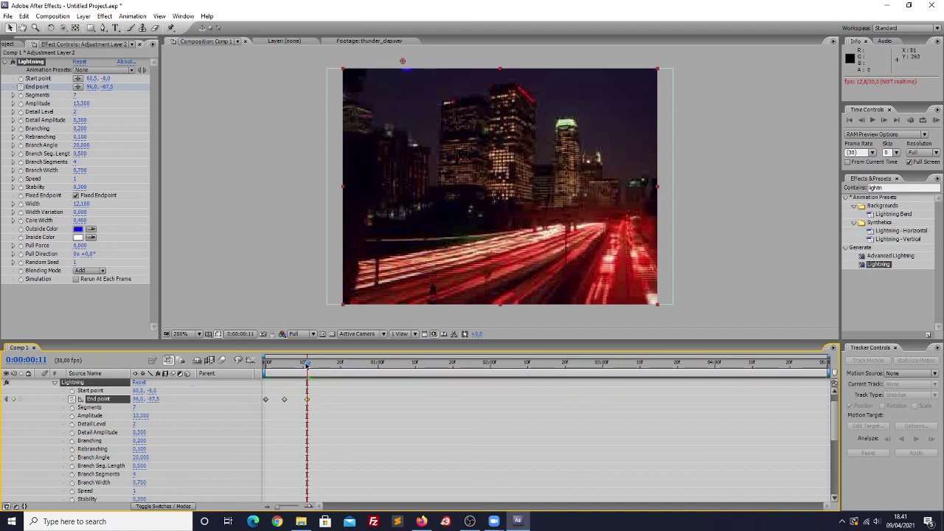
- Preview the strike and retraction of the lightning full screen from the start of the composition
{"action": "left_click_drag", "start_coordinate": [307, 364], "coordinate": [267, 363]}
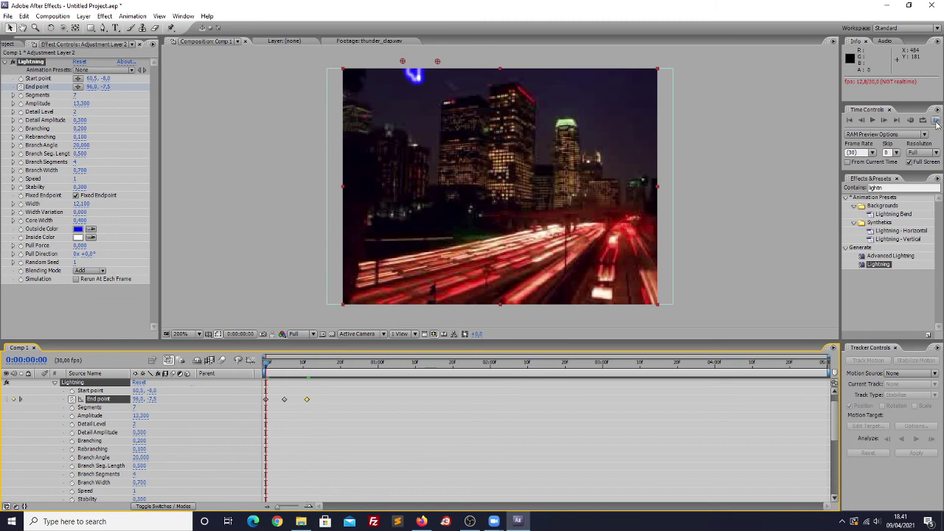
{"action": "left_click", "coordinate": [936, 120]}
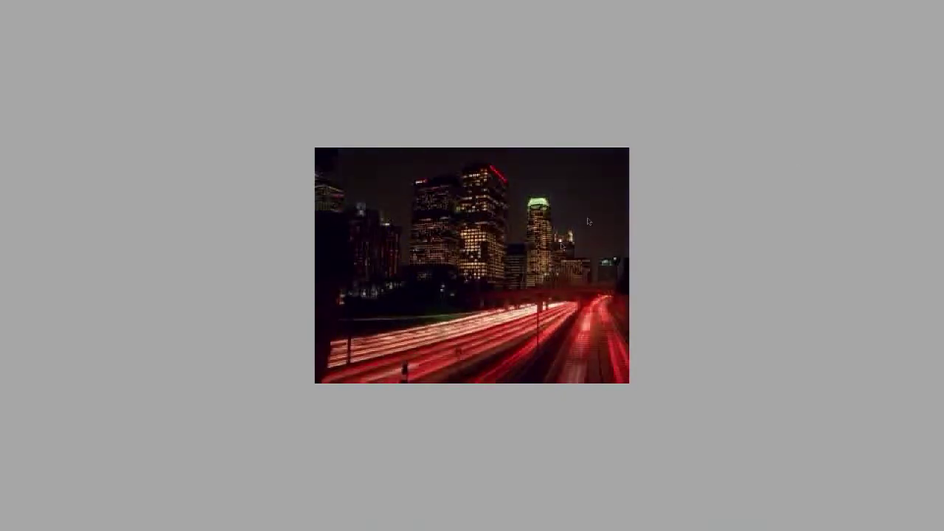
{"action": "left_click", "coordinate": [268, 365]}
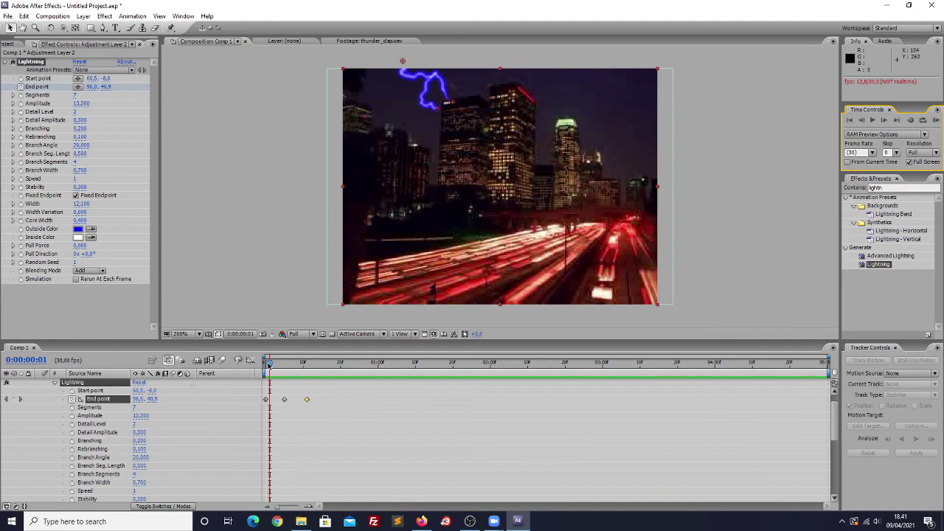
- Return to 0:00:00:00 and run another full-screen RAM preview of the lightning animation
{"action": "left_click", "coordinate": [267, 365]}
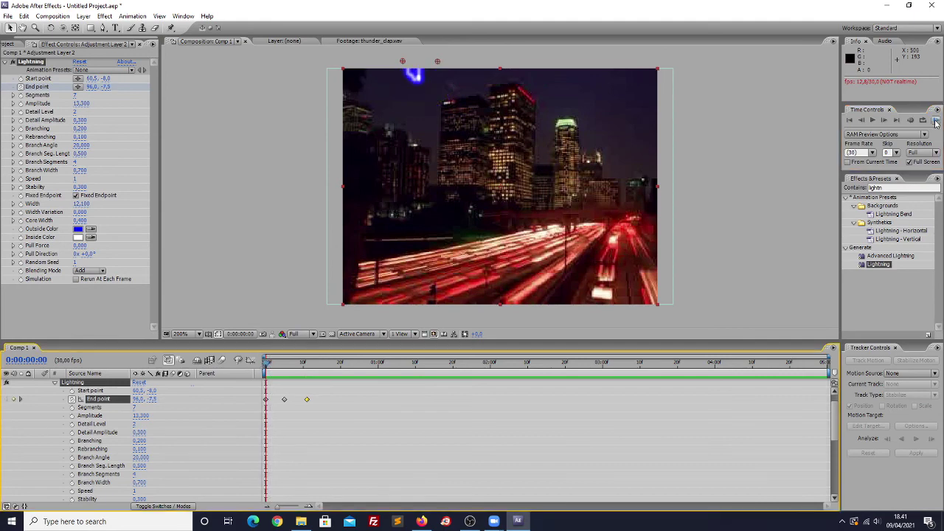
{"action": "left_click", "coordinate": [936, 121]}
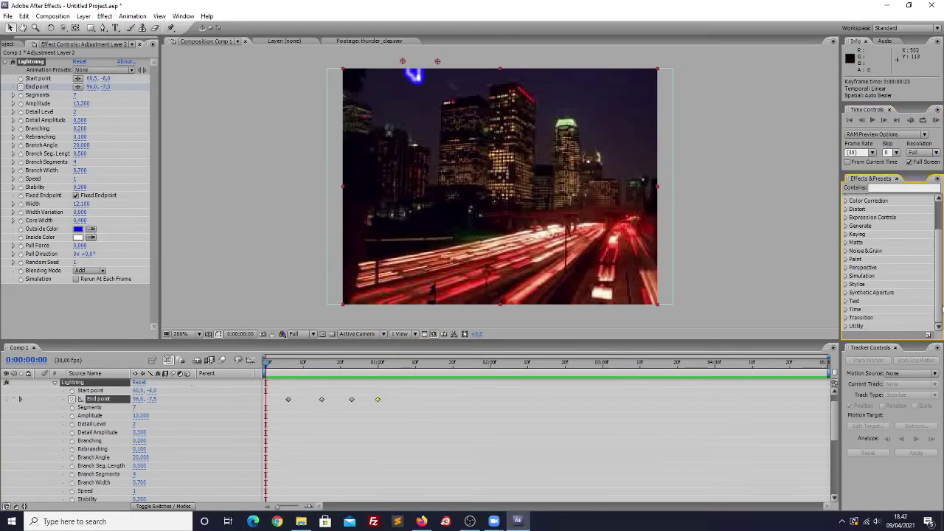
- Browse the effect categories and collapse the adjustment layer's Lightning, Effects and layer properties in the timeline
{"action": "scroll", "coordinate": [936, 278], "scroll_direction": "down", "scroll_amount": 1}
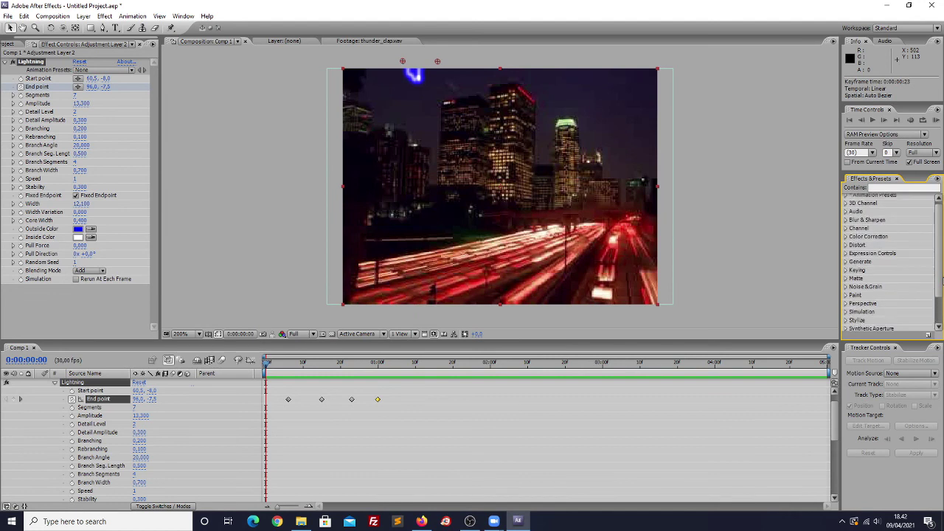
{"action": "scroll", "coordinate": [941, 279], "scroll_direction": "up", "scroll_amount": 1}
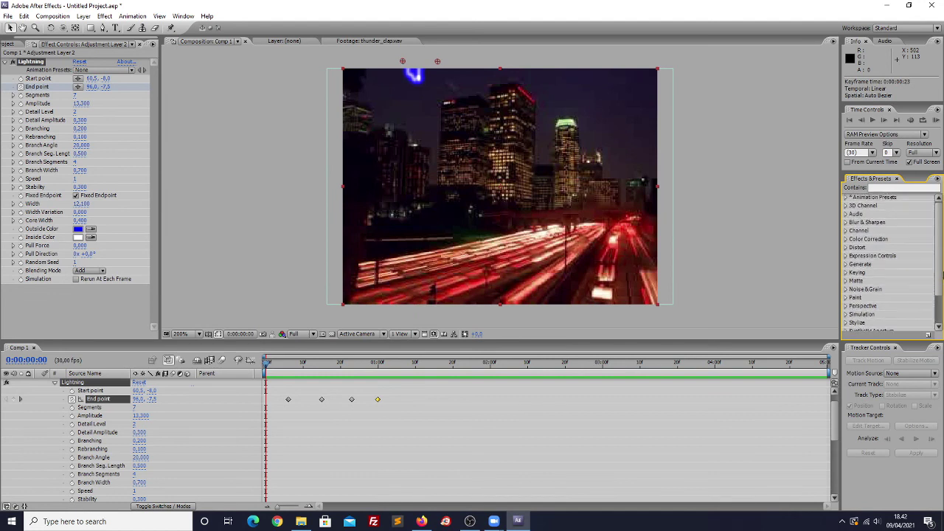
{"action": "left_click", "coordinate": [56, 383]}
{"action": "left_click", "coordinate": [47, 409]}
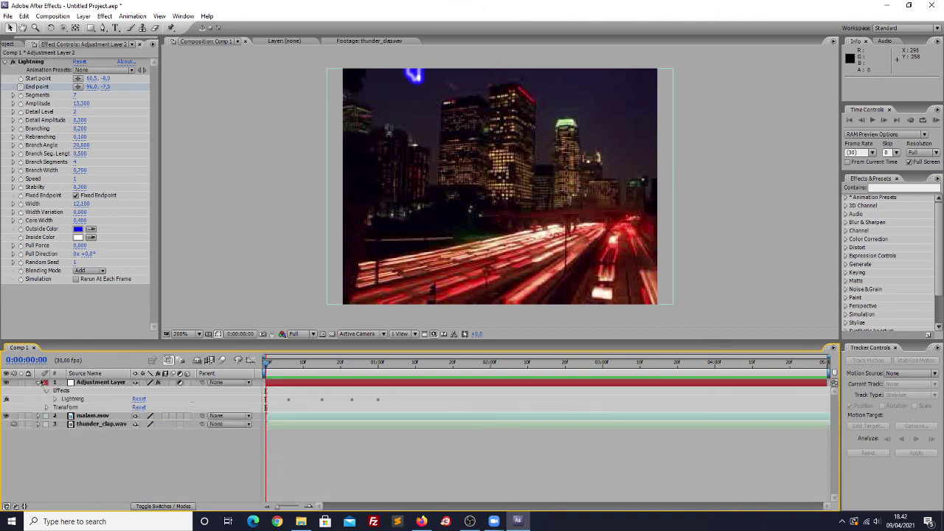
{"action": "left_click", "coordinate": [39, 384]}
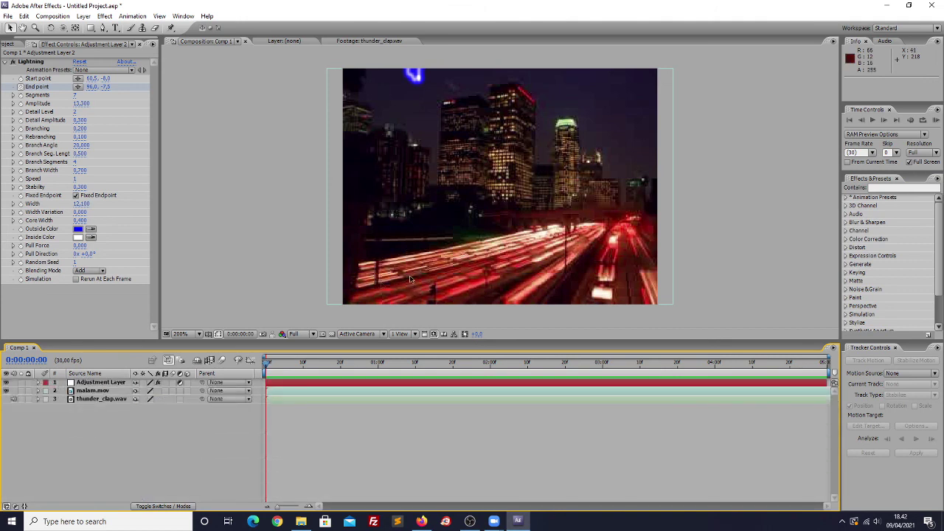
- Search the effects for "rain" and apply CC Rain to the adjustment layer over malam.mov
{"action": "left_click", "coordinate": [897, 189]}
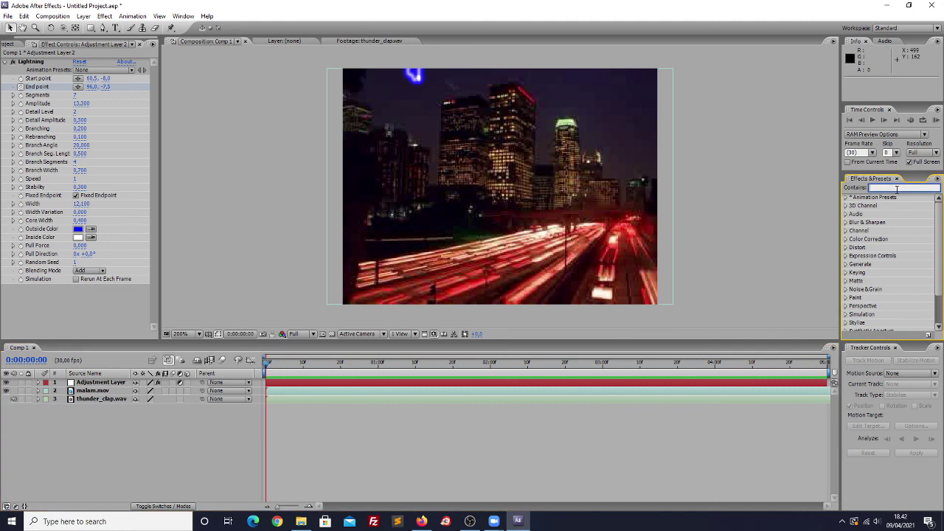
{"action": "type", "text": "rain"}
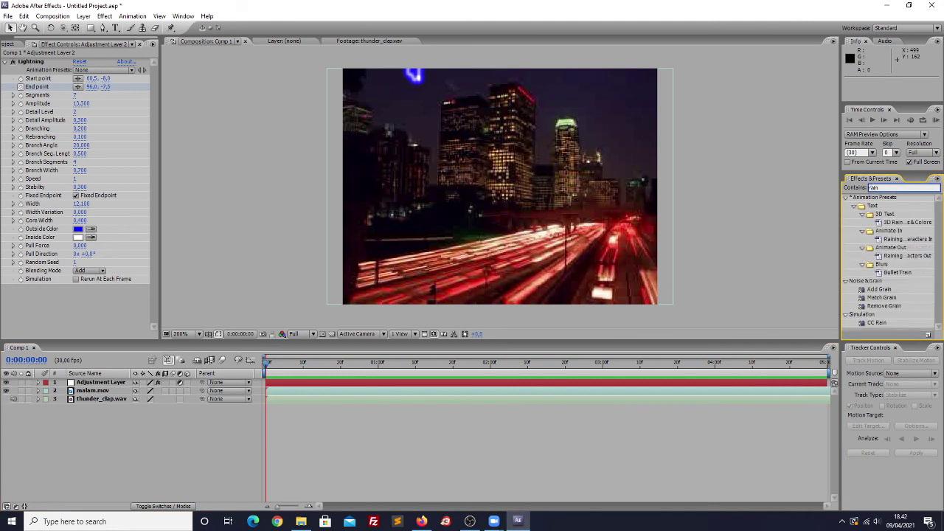
{"action": "left_click", "coordinate": [878, 323]}
{"action": "left_click_drag", "start_coordinate": [876, 324], "coordinate": [544, 215]}
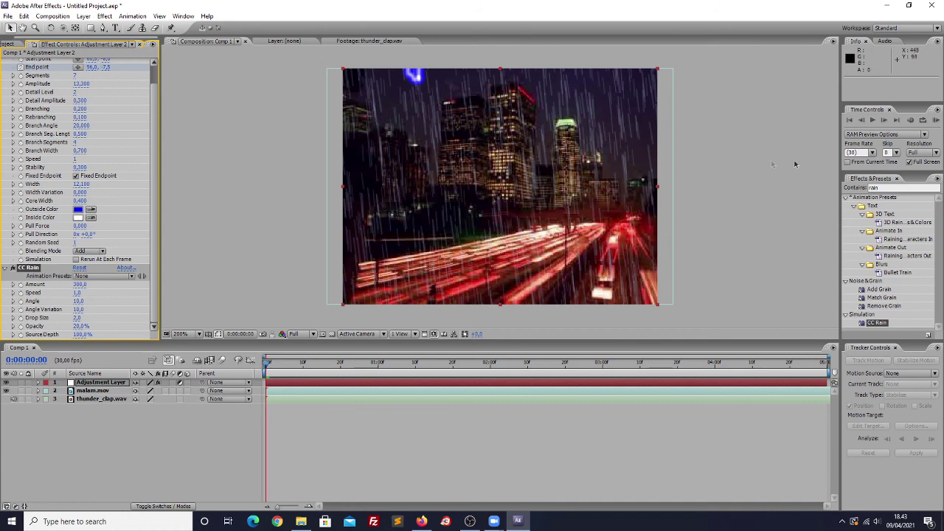
- Run a full-screen RAM preview of the rain combined with the lightning, and close it
{"action": "left_click", "coordinate": [936, 121]}
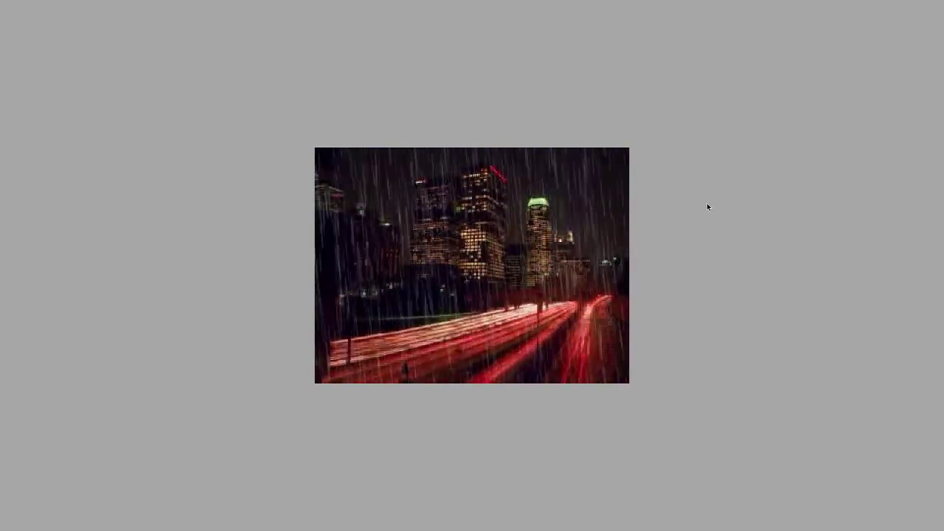
{"action": "left_click", "coordinate": [680, 195]}
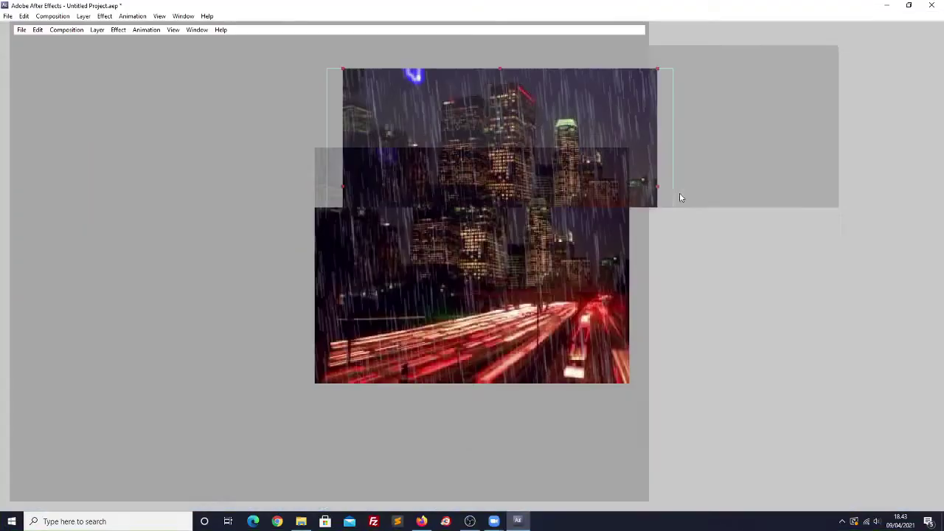